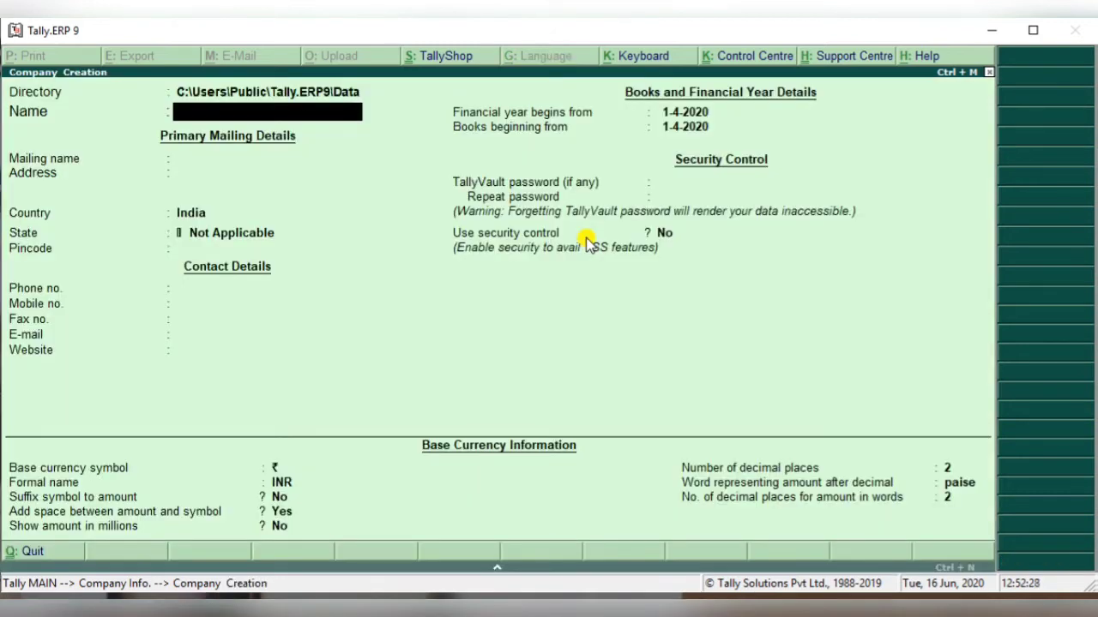
- Name the new company BOM, with the same mailing name and a blank address
text(M)
key(BackSpace)
text(Bo)
key(BackSpace)
text(OM)
key(Return)
key(Return)
key(Return)
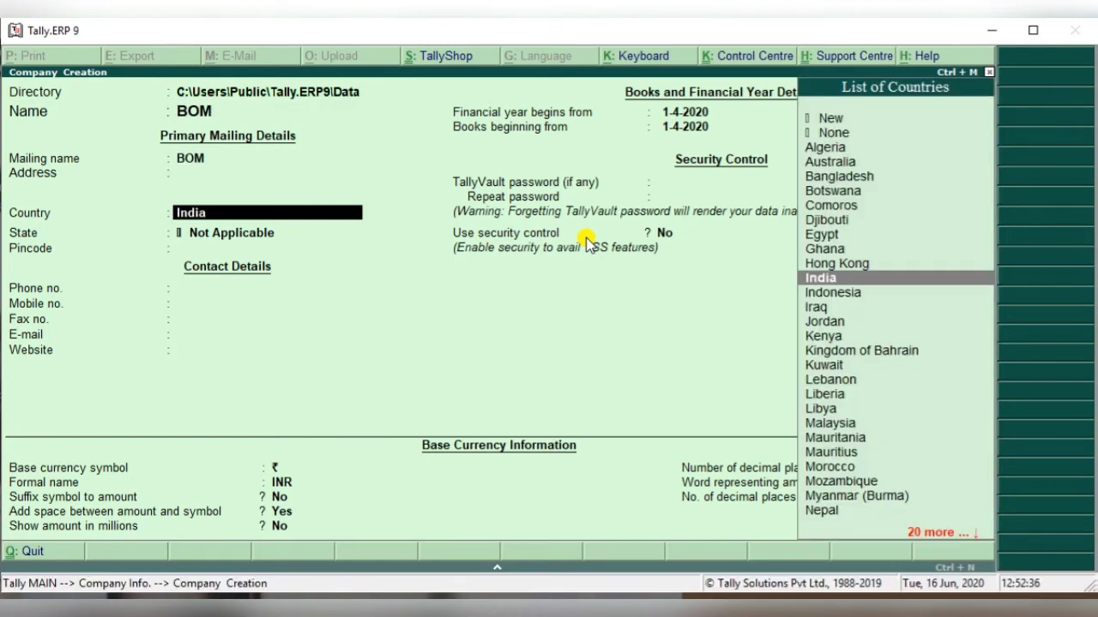
- Set the company's country to India and its state to Uttar Pradesh, and accept the company creation
key(Return)
text(U)
key(Down)
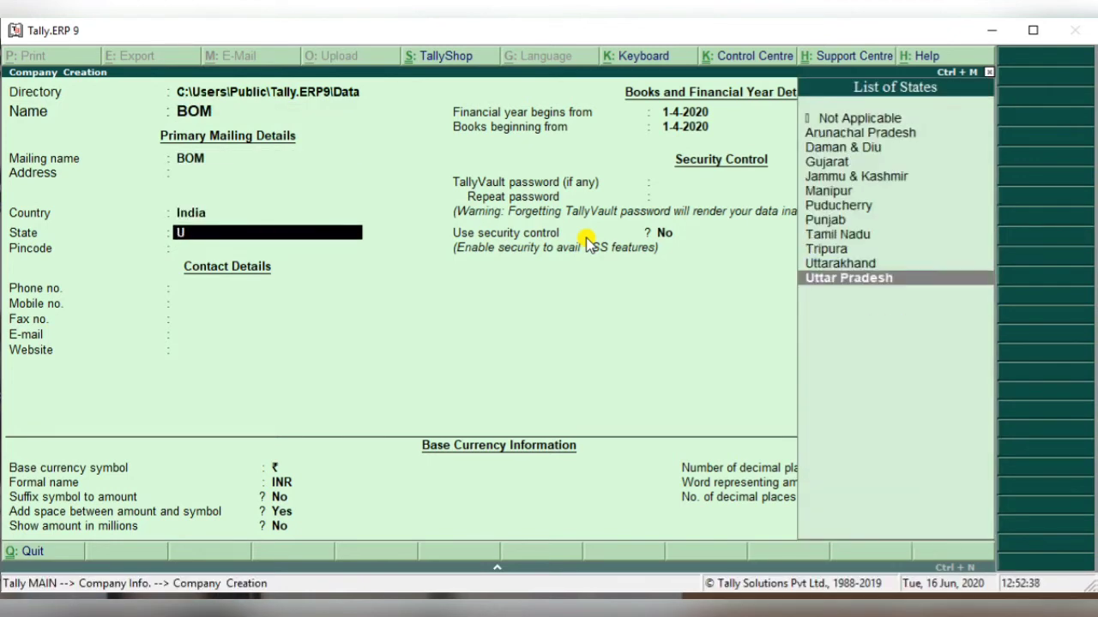
key(Return)
key(Return)
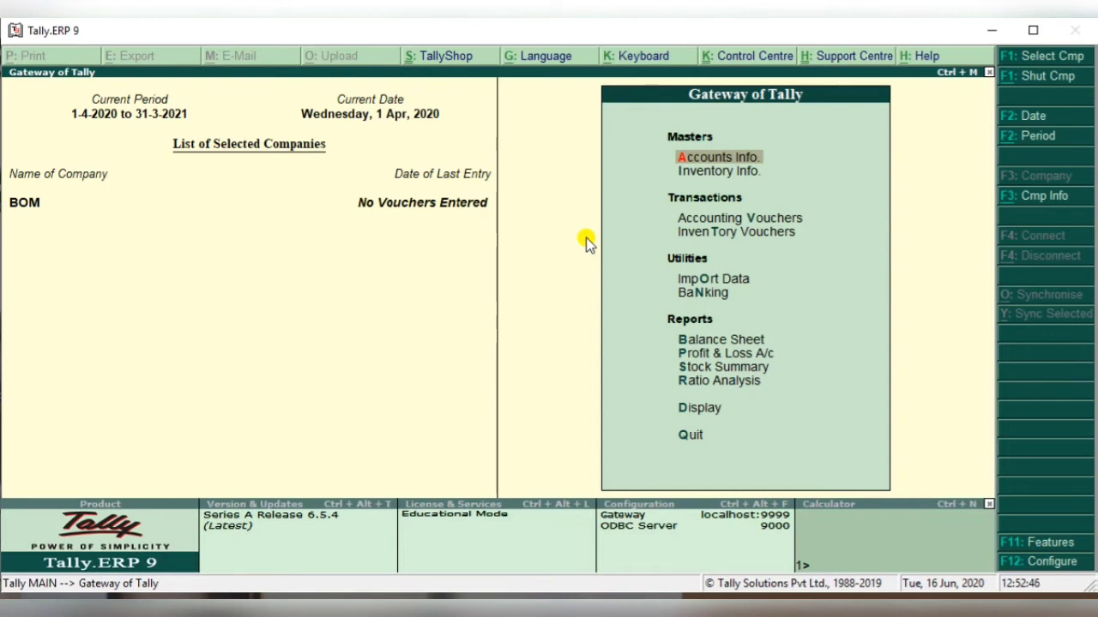
- Start creating a single stock item in the inventory masters and name it Cloth, without an alias
key(Down)
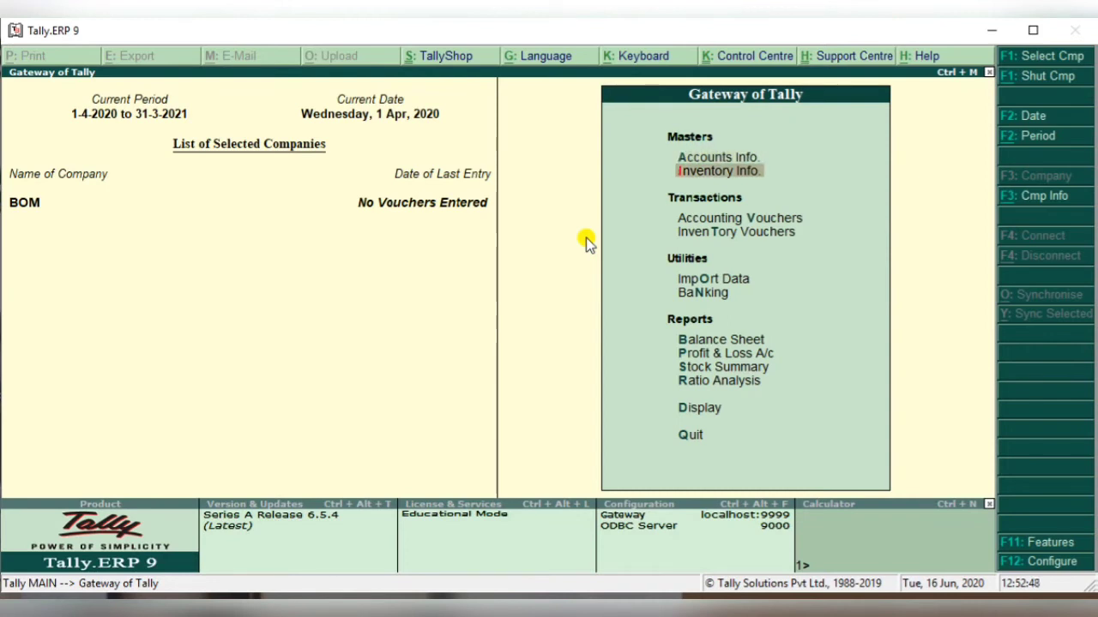
key(Return)
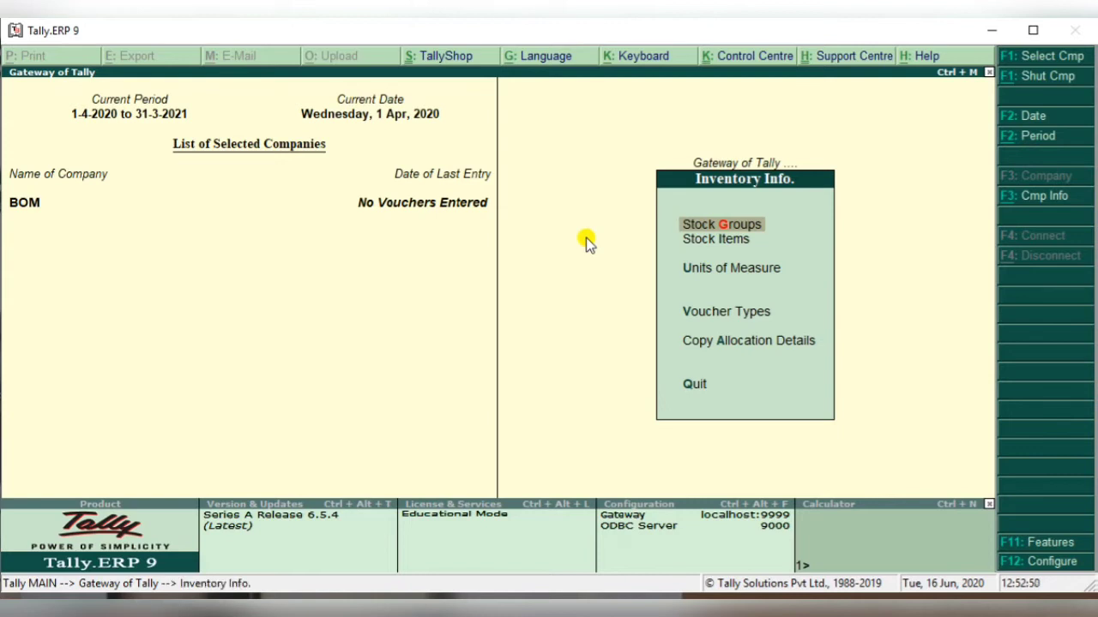
key(Down)
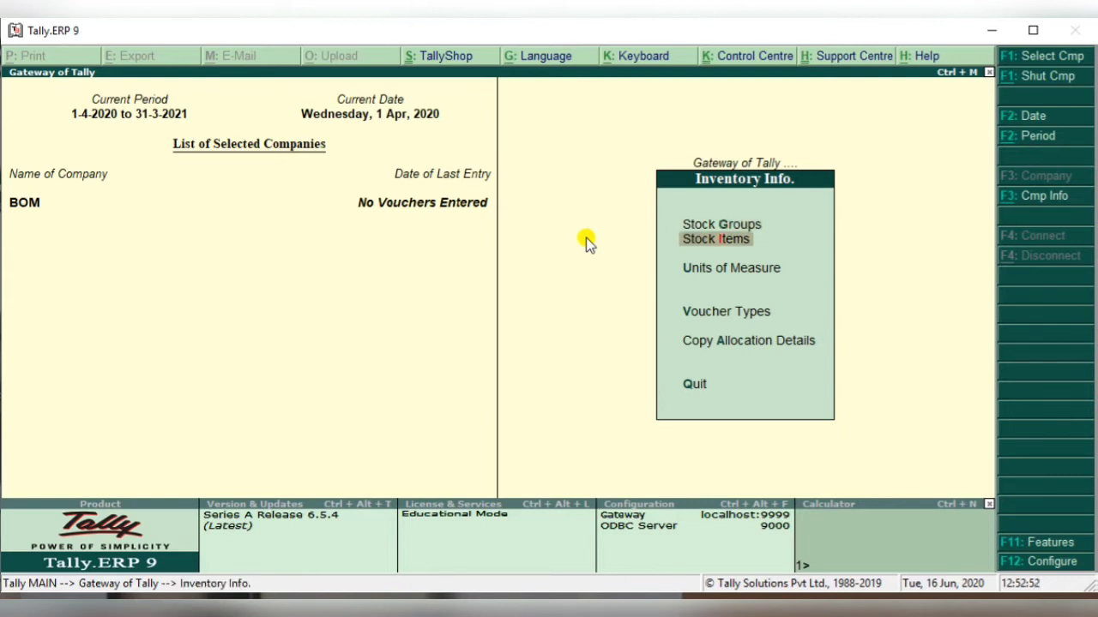
key(Return)
key(Return)
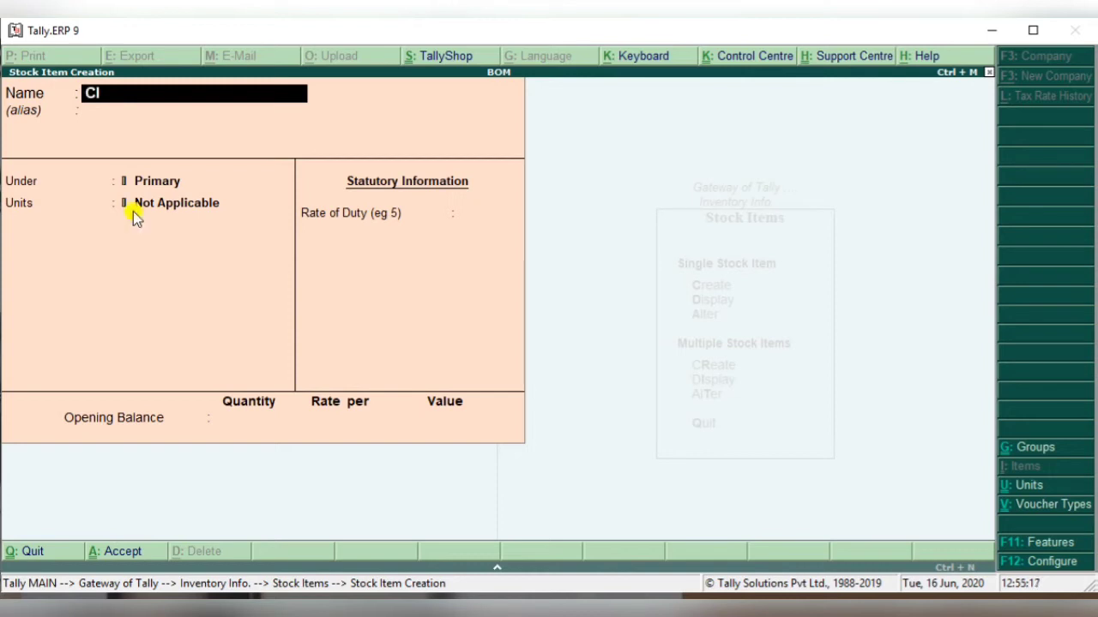
text(oth)
key(Return)
key(Return)
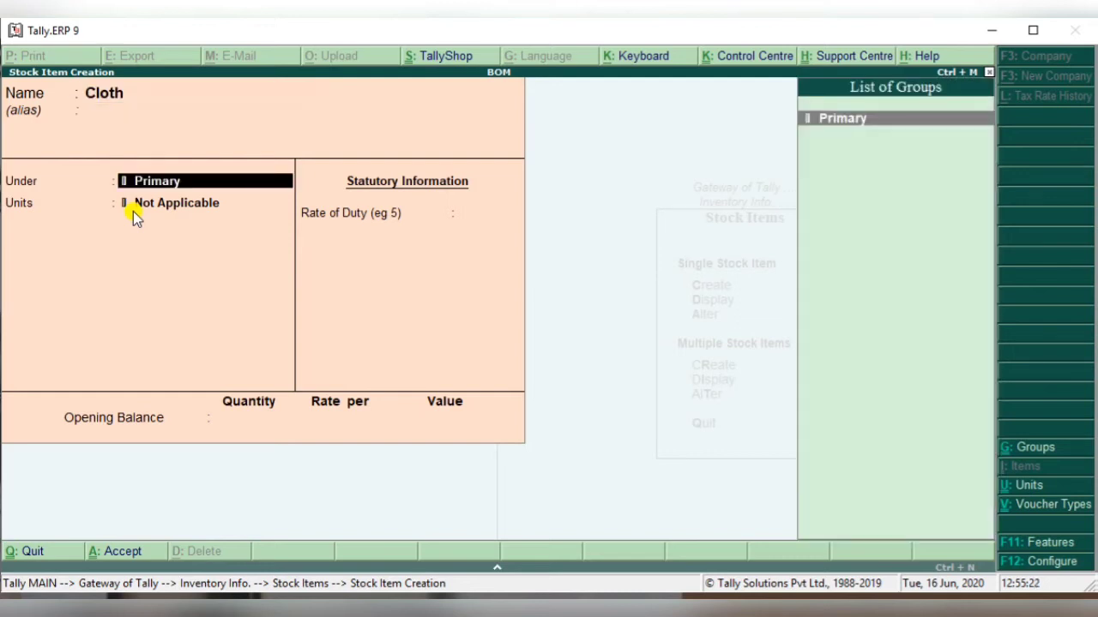
- Create a stock group named Raw Material under Primary for Cloth, with adding of item quantities set to No
key(alt+c)
text(Ra)
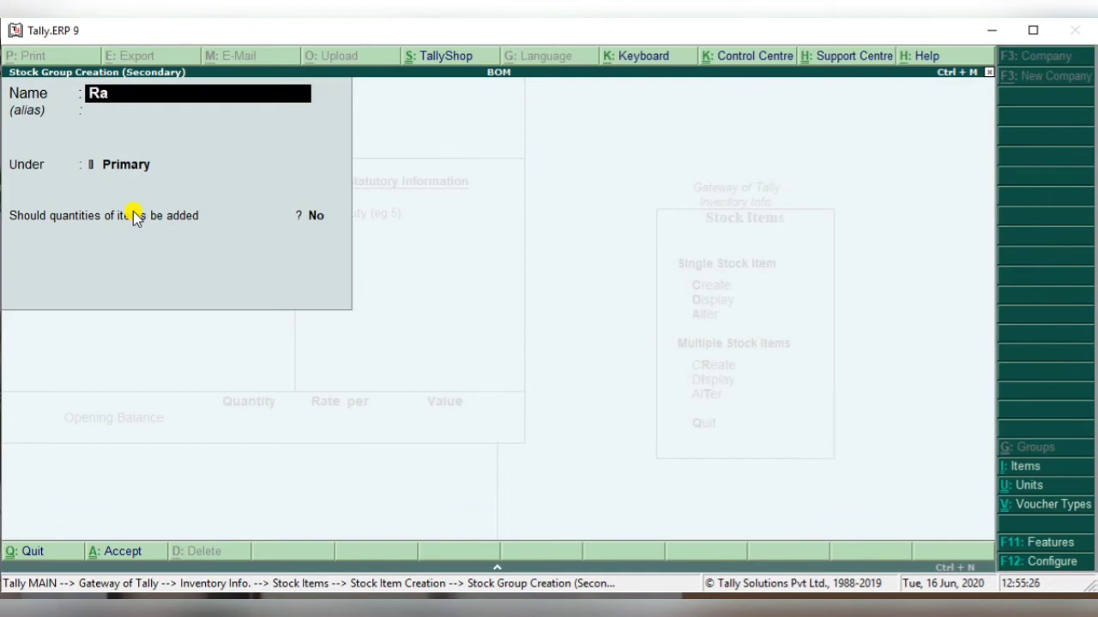
text(w Mate)
click(135, 215)
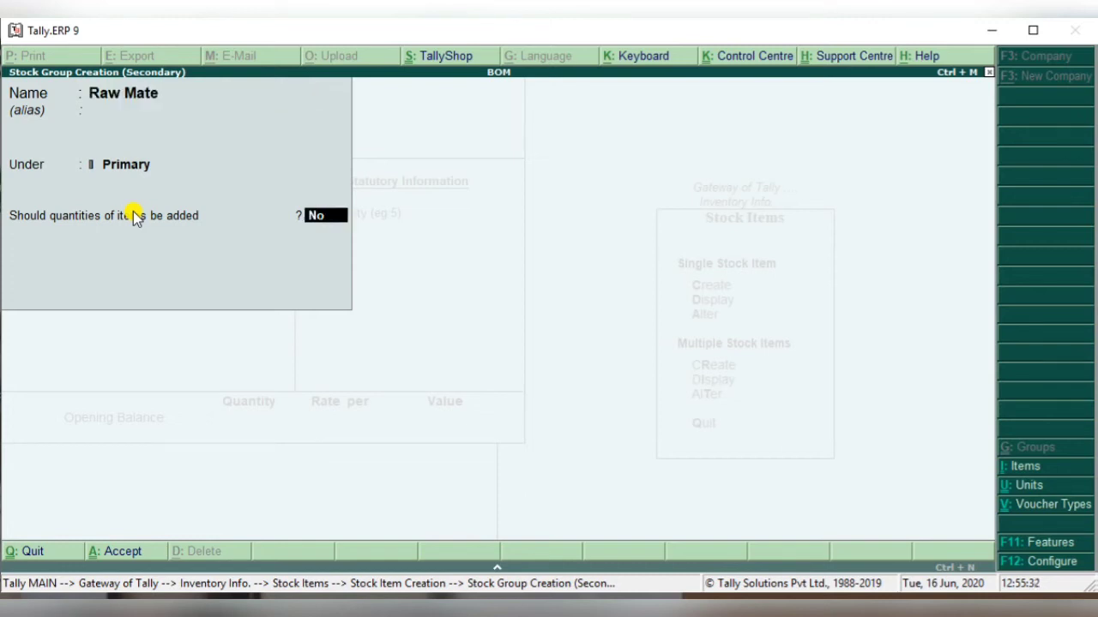
text(no)
key(BackSpace)
key(BackSpace)
key(BackSpace)
key(BackSpace)
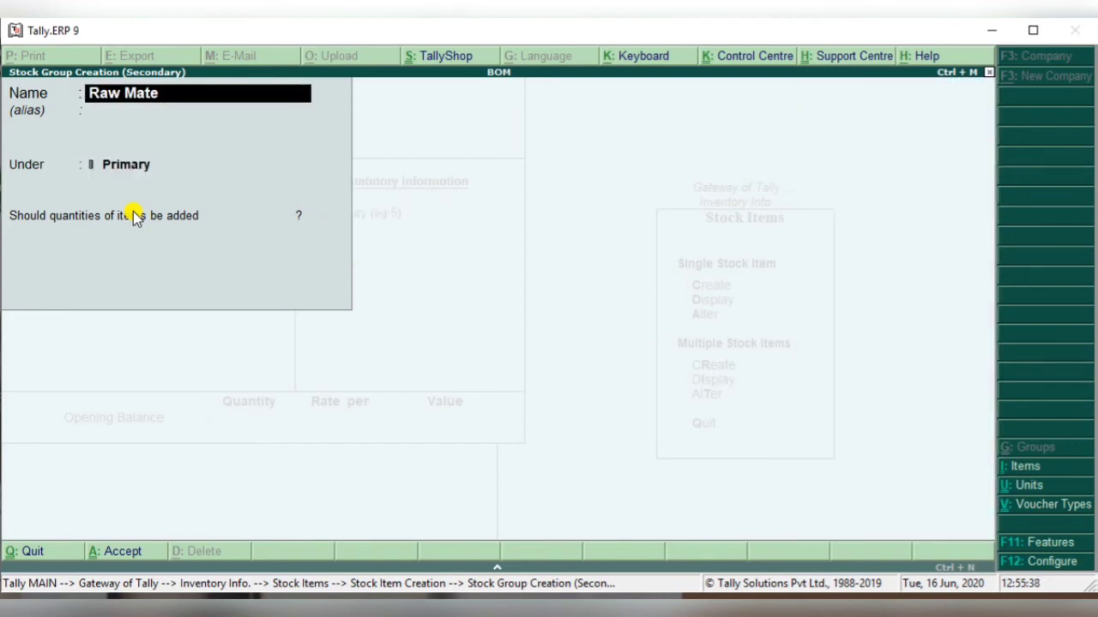
key(BackSpace)
key(BackSpace)
text(terial)
key(Return)
key(Return)
key(Return)
key(Return)
key(Return)
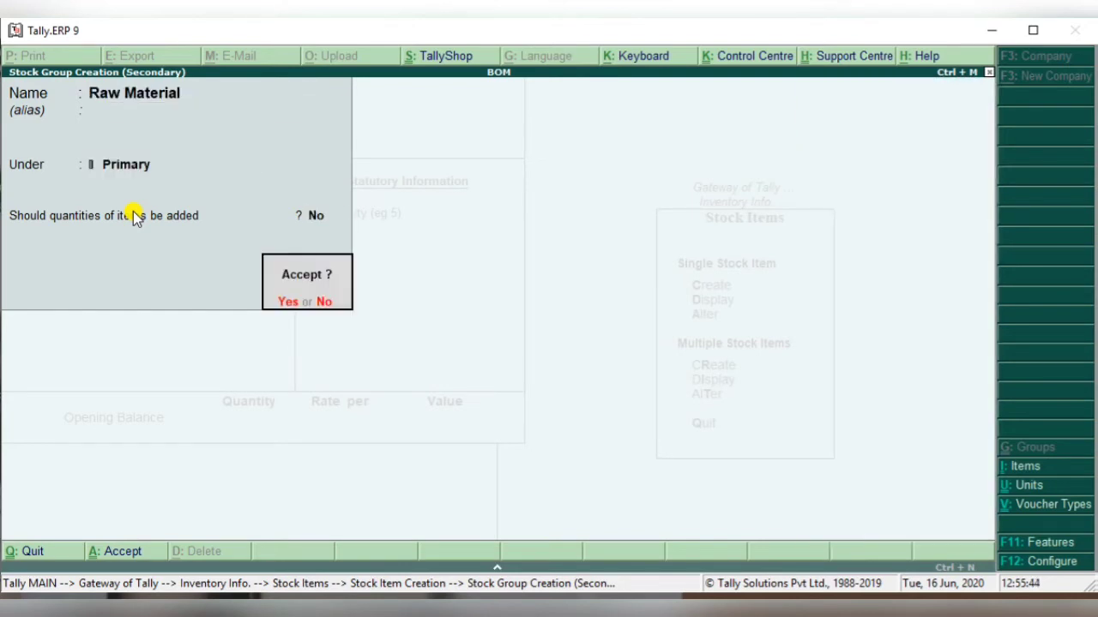
key(BackSpace)
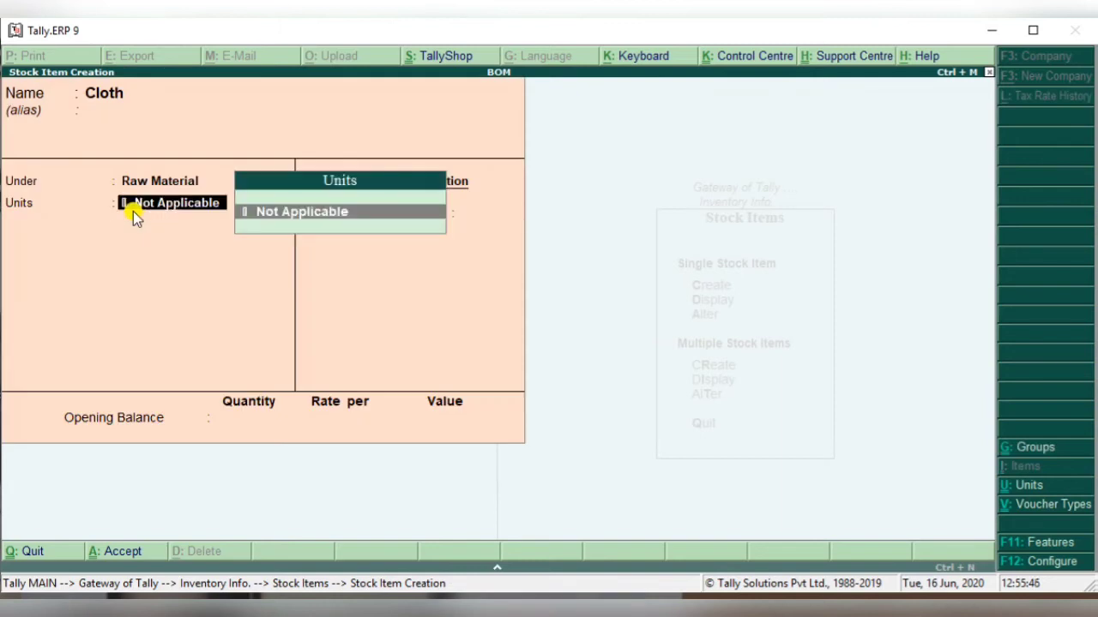
- Create a simple unit with symbol mt and 0 decimal places for Cloth, and save the item without an opening balance
key(alt+c)
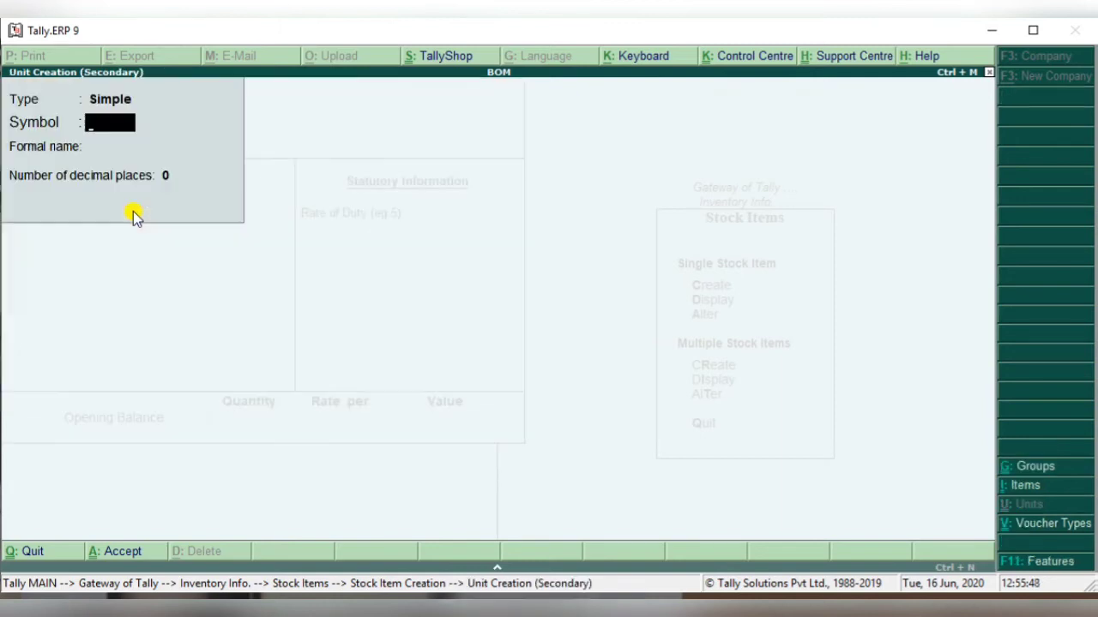
text(mr)
key(BackSpace)
text(t)
key(Return)
key(Return)
key(Return)
key(Return)
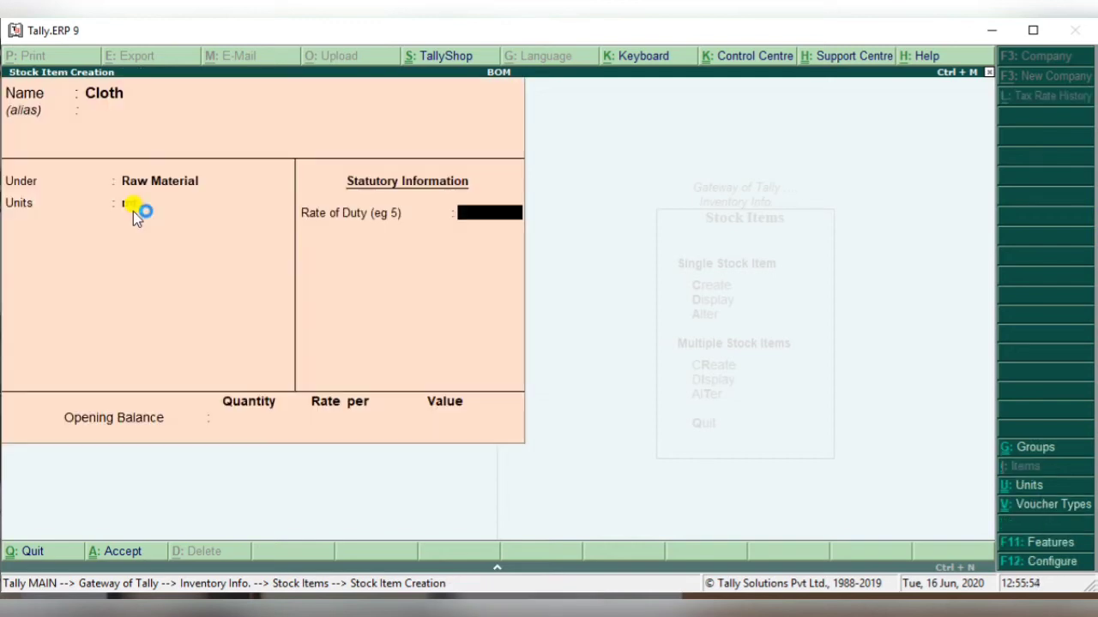
key(Return)
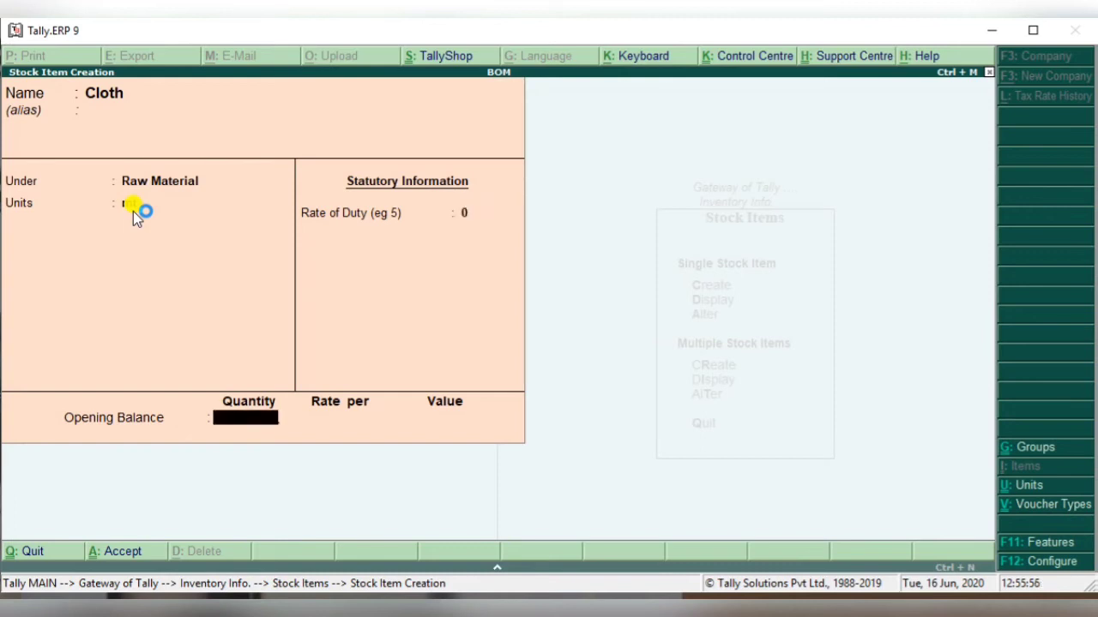
key(Return)
key(y)
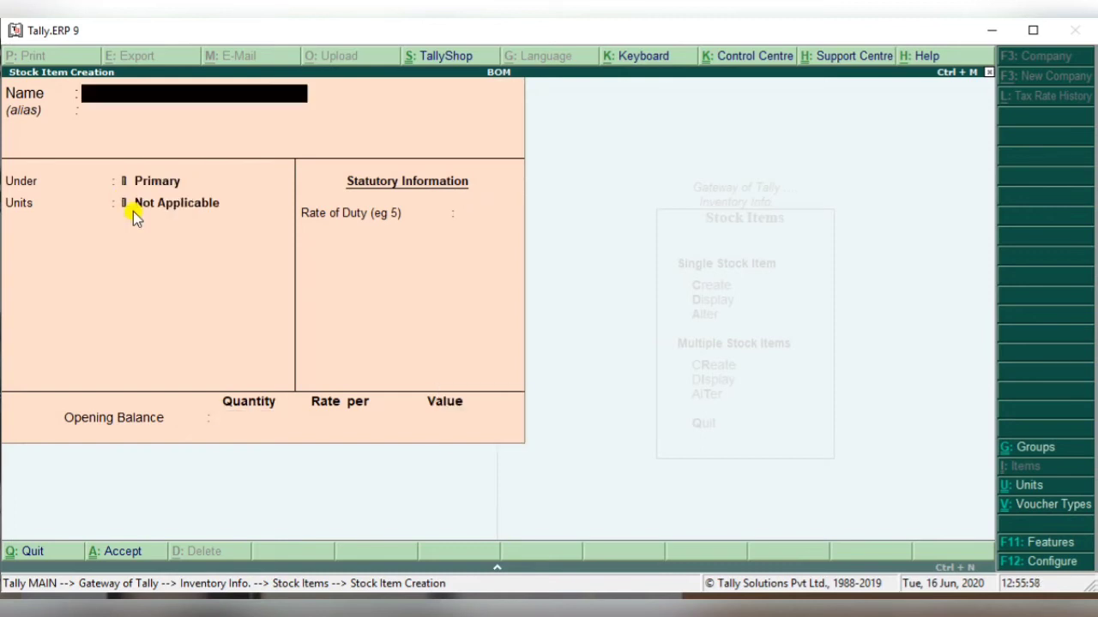
- Name the next stock item Button and place it under the Raw Material group
text(Button)
key(Return)
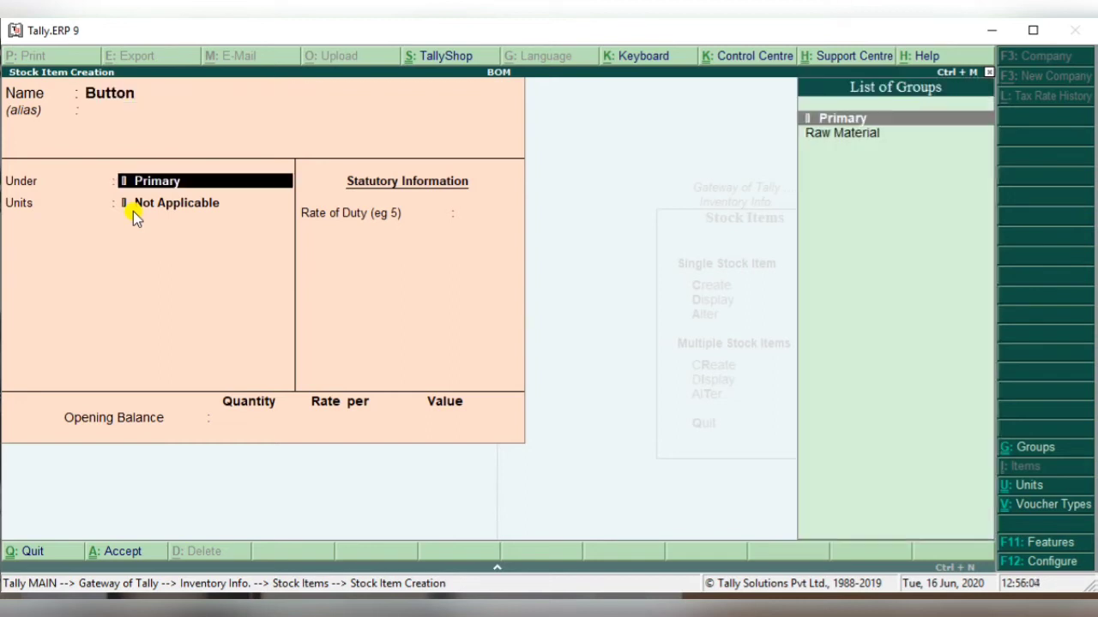
key(Down)
key(Return)
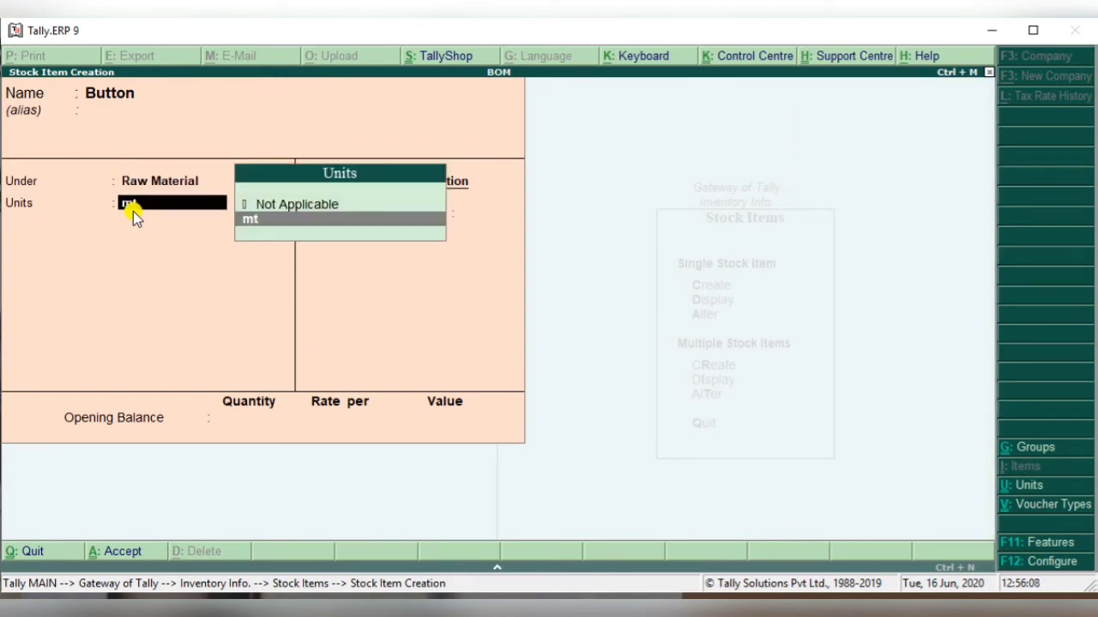
- Create a simple unit with symbol dz and 0 decimal places for Button, and save the item without an opening balance
key(alt+c)
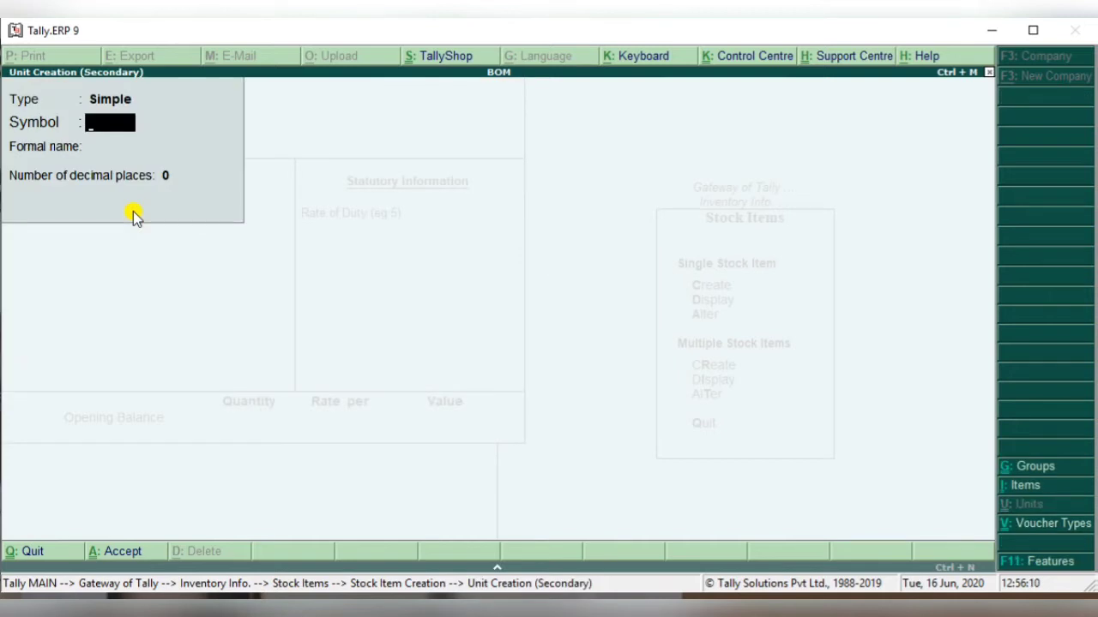
text(dz)
key(Return)
key(Return)
key(Return)
key(Return)
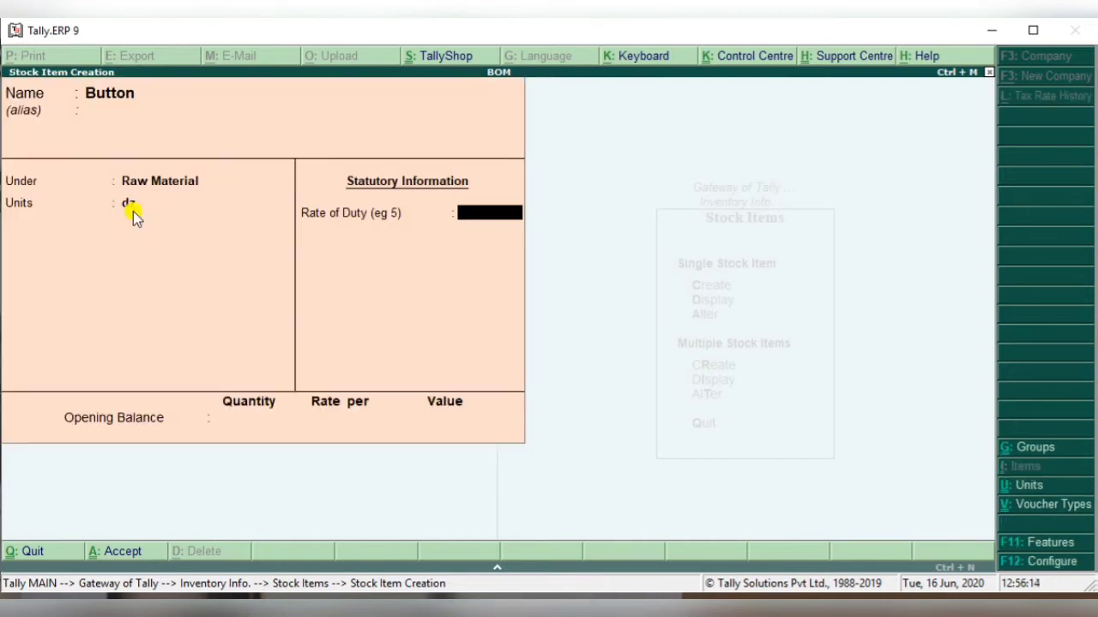
key(Return)
key(Return)
key(Return)
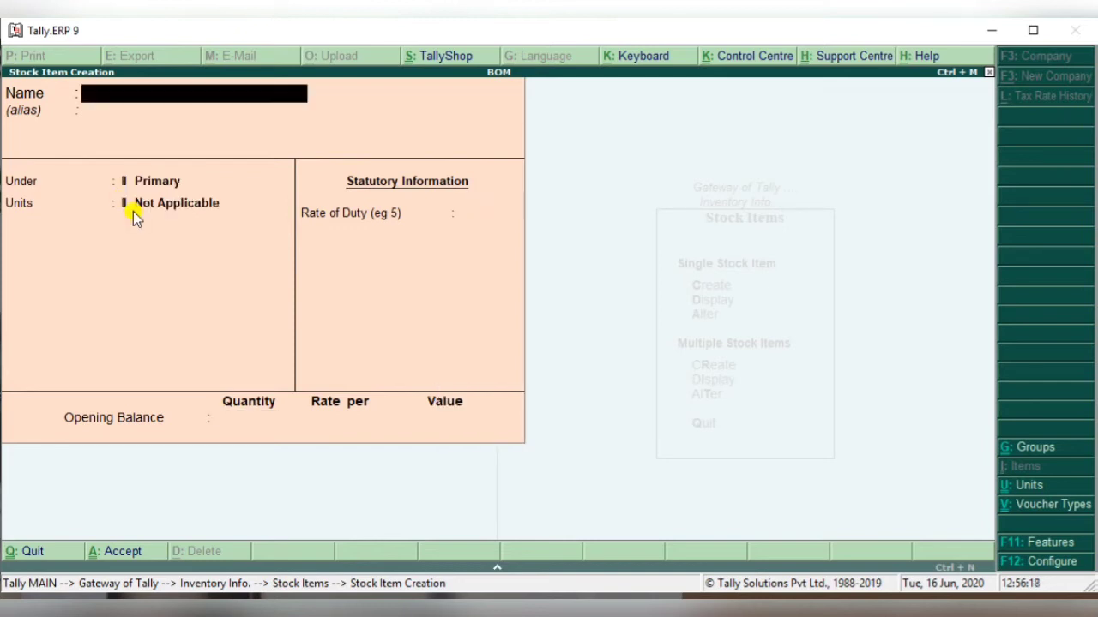
- Name the next stock item Spool and place it under the Raw Material group
text(Spool)
key(Return)
key(Return)
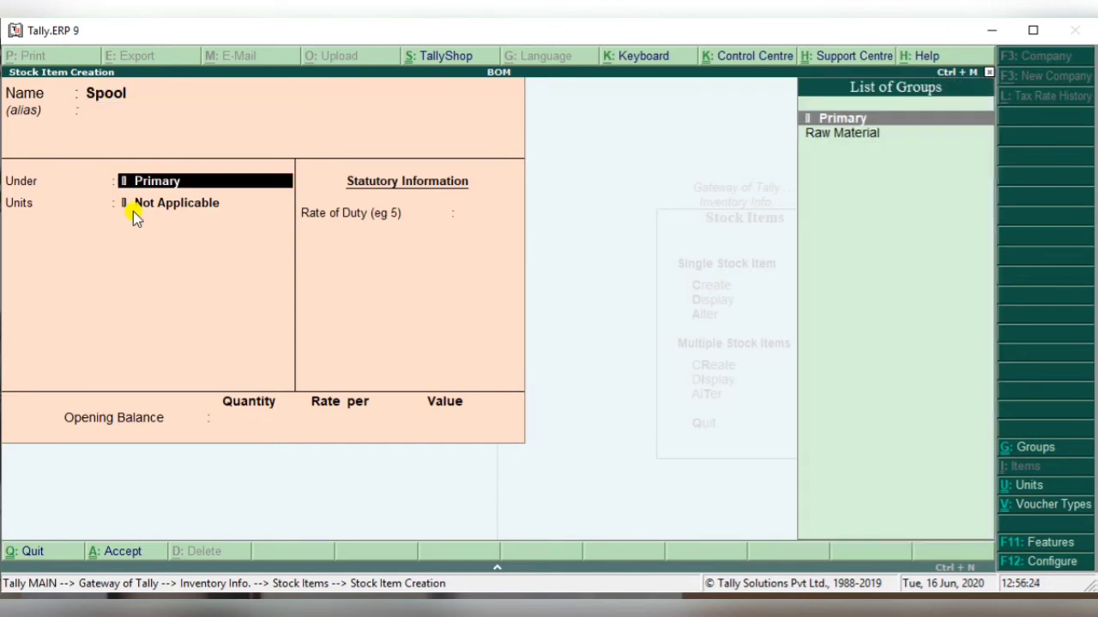
key(Down)
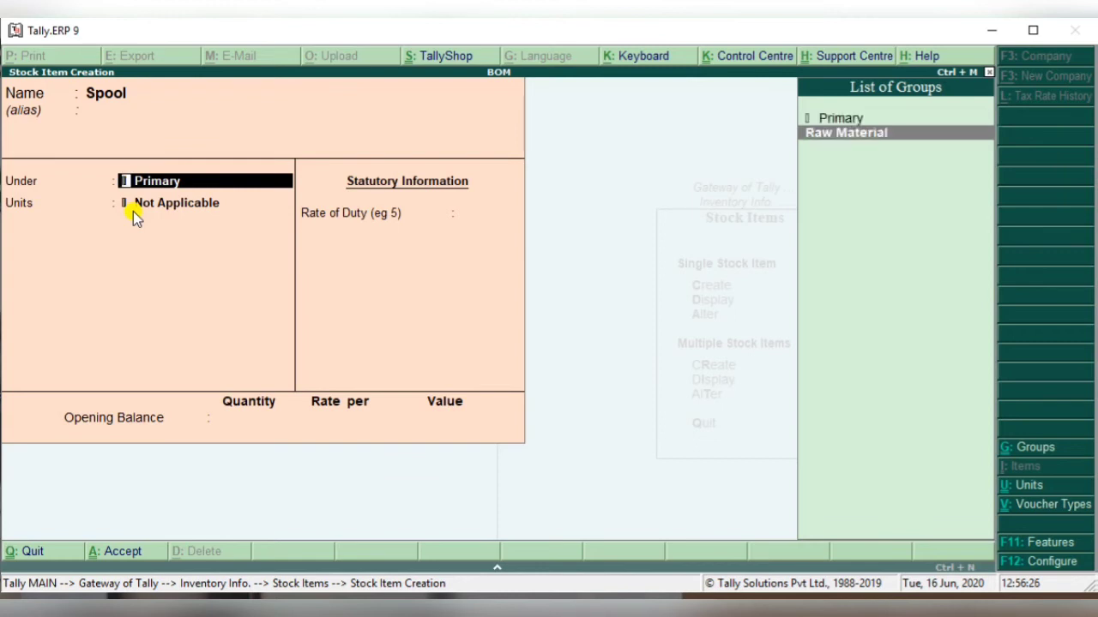
key(Return)
- Create a simple unit with symbol pcs and 0 decimal places for Spool, and save the item without an opening balance
key(Down)
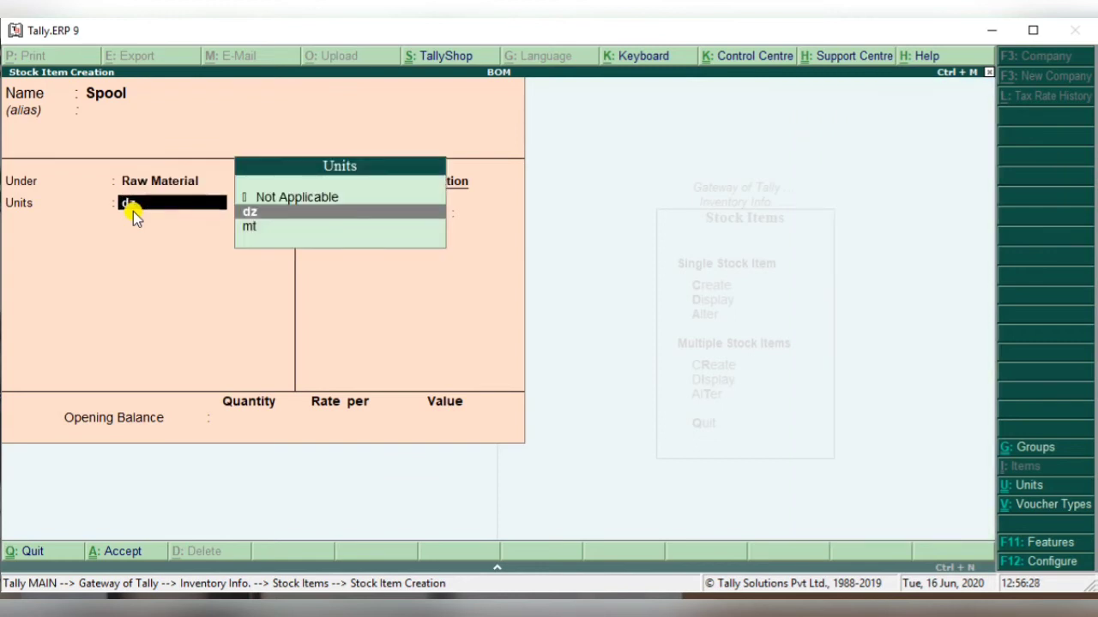
key(alt+c)
text(pc)
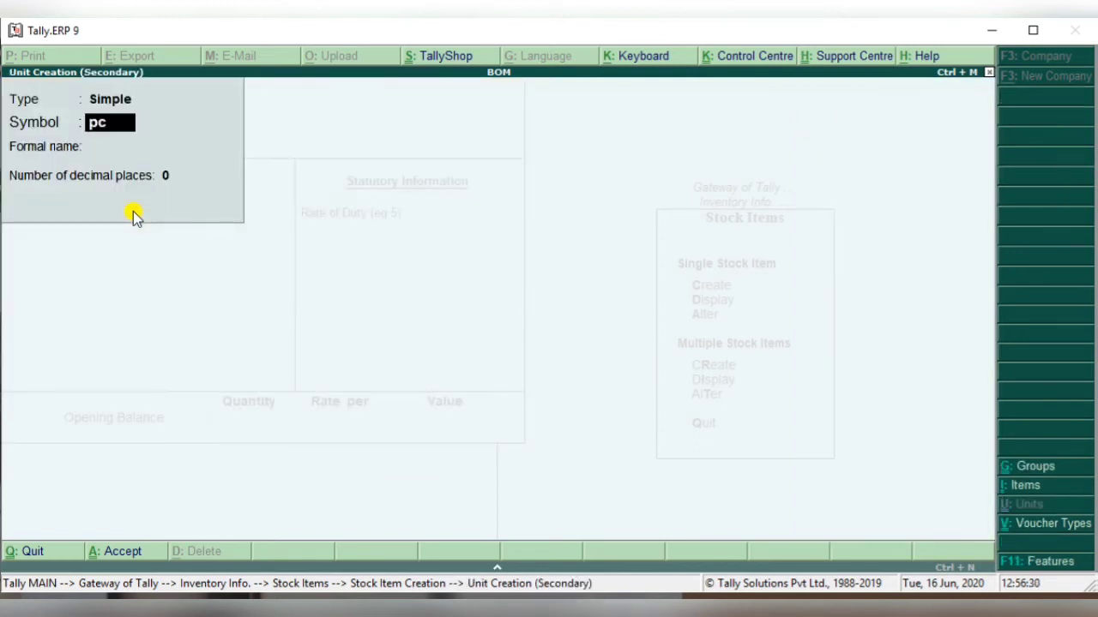
text(s)
key(Return)
key(Return)
key(Return)
key(Return)
key(Return)
key(Return)
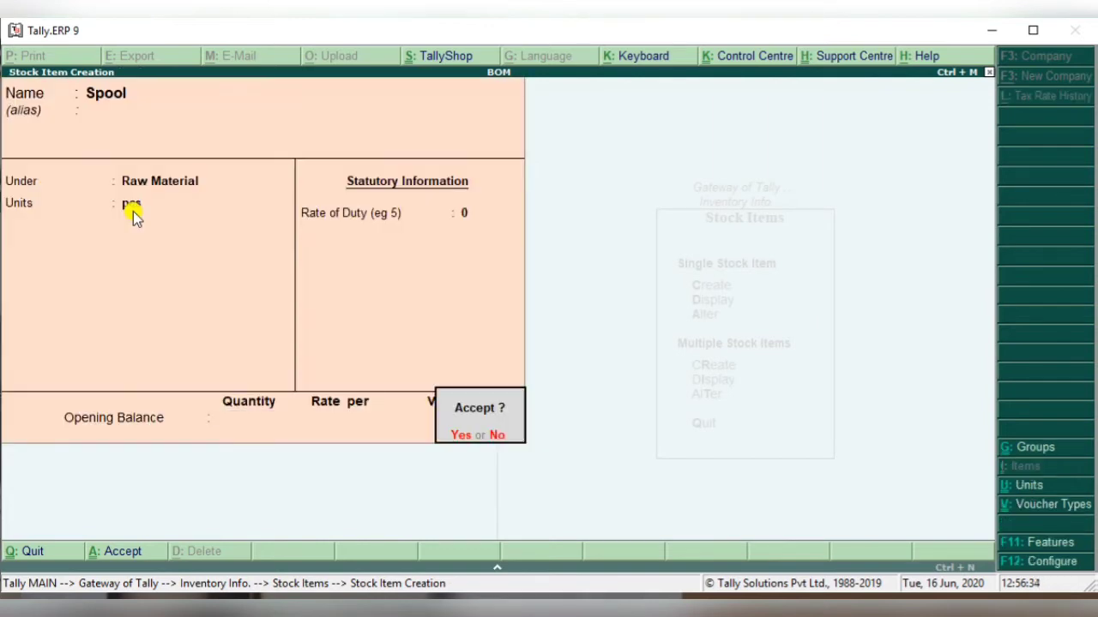
key(Return)
- Name the next stock item Shirt, leaving its alias blank
text(Shit)
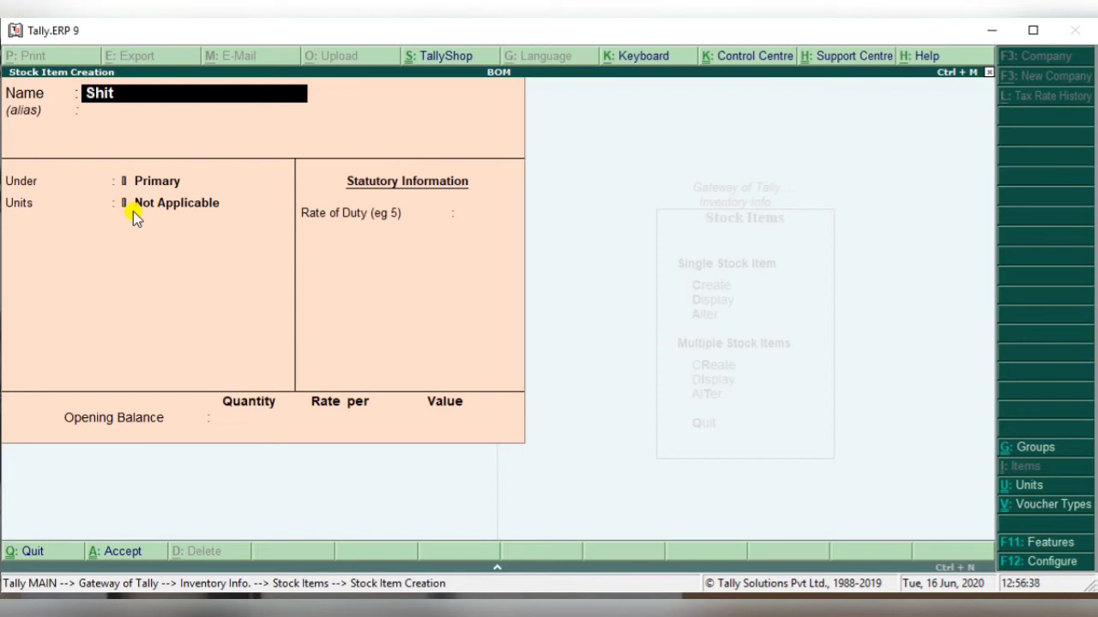
key(Return)
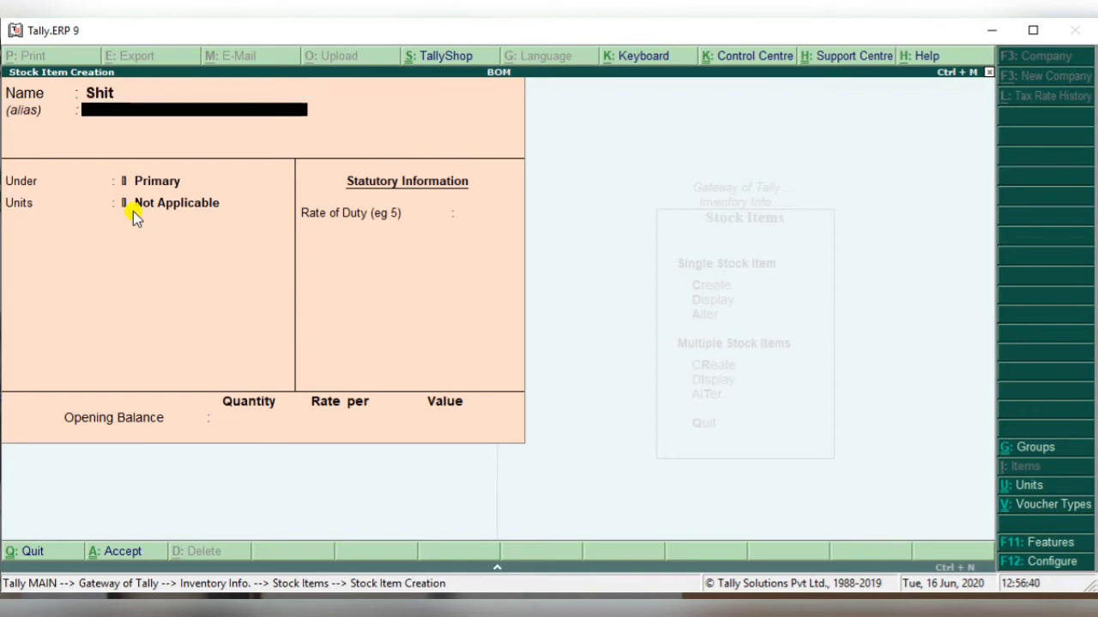
key(BackSpace)
key(End)
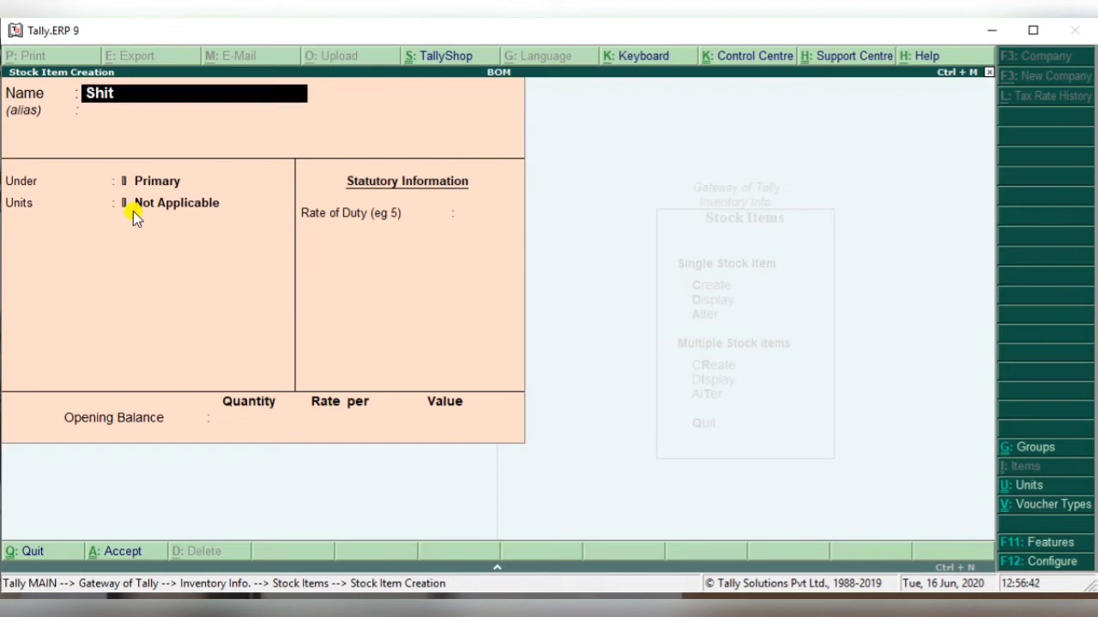
key(BackSpace)
text(rt)
key(Return)
key(Return)
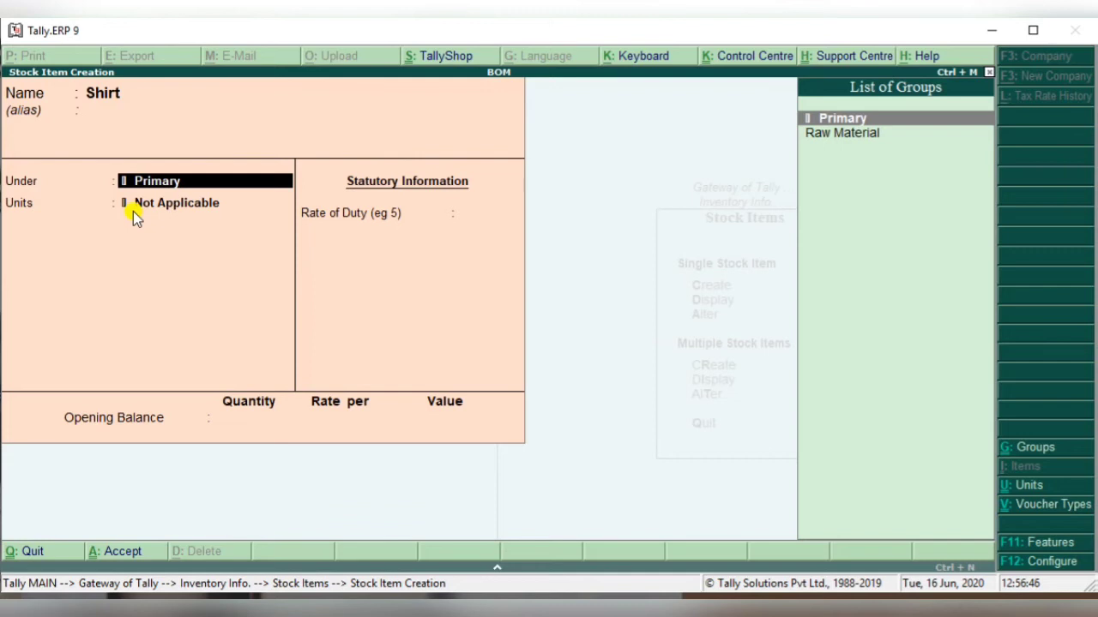
- Create a stock group named Finished Goods under Primary for Shirt, with adding of item quantities set to No
key(alt+c)
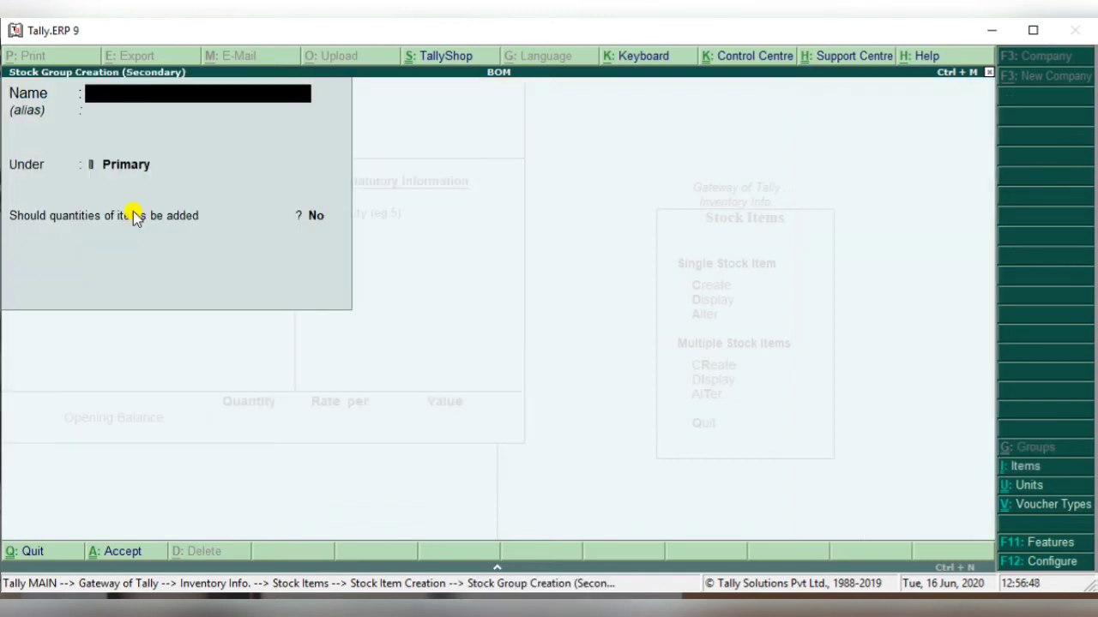
text(Finished)
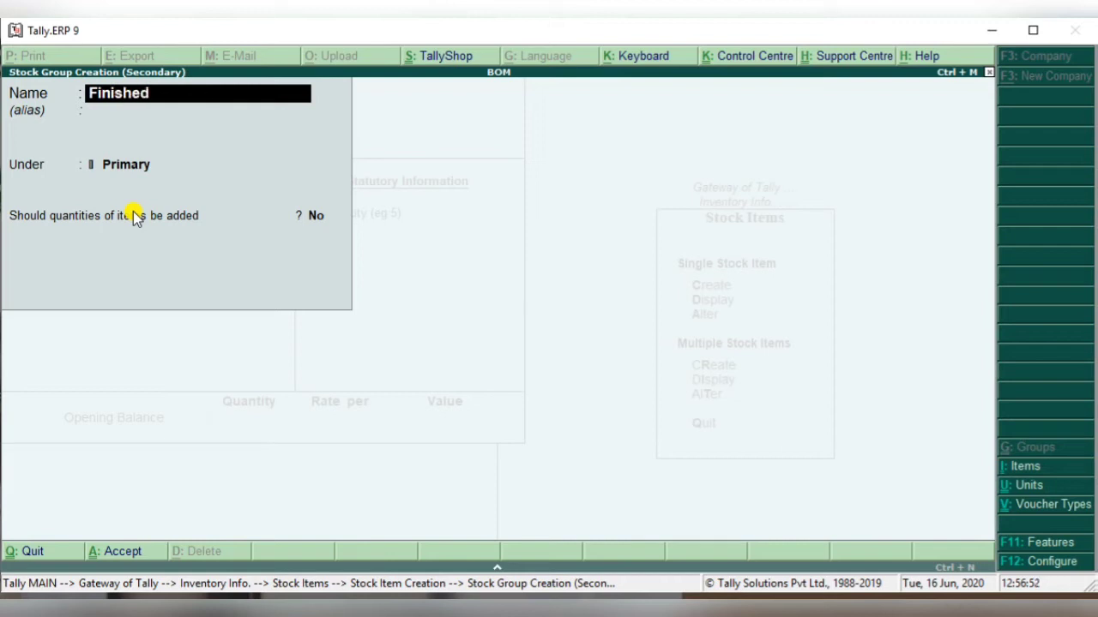
text( Goods)
key(Return)
key(Return)
key(Return)
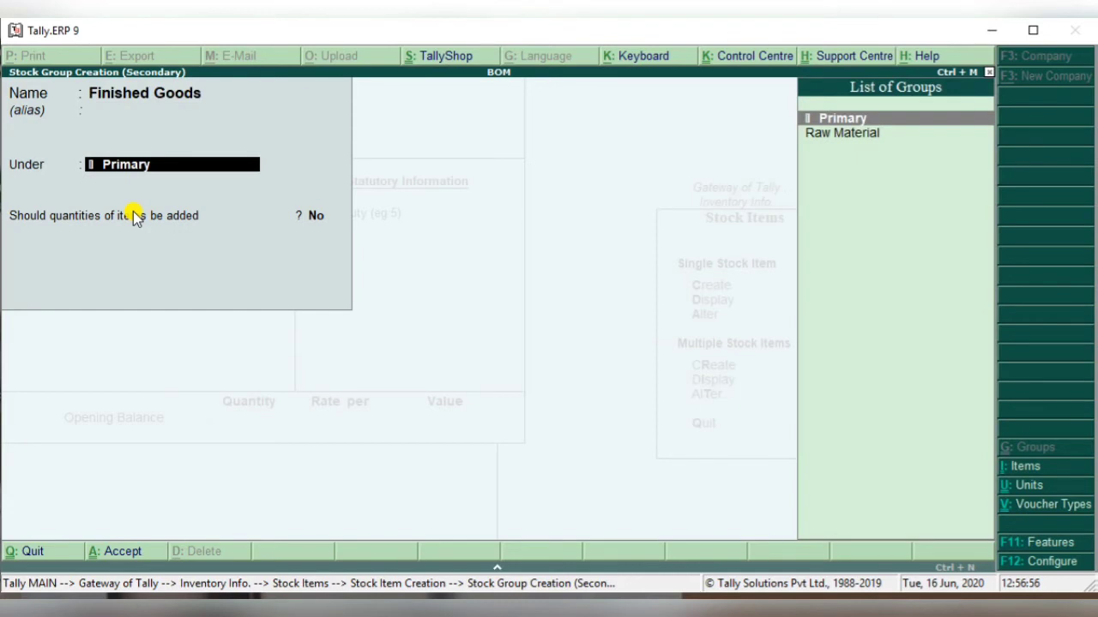
key(n)
key(Return)
key(Return)
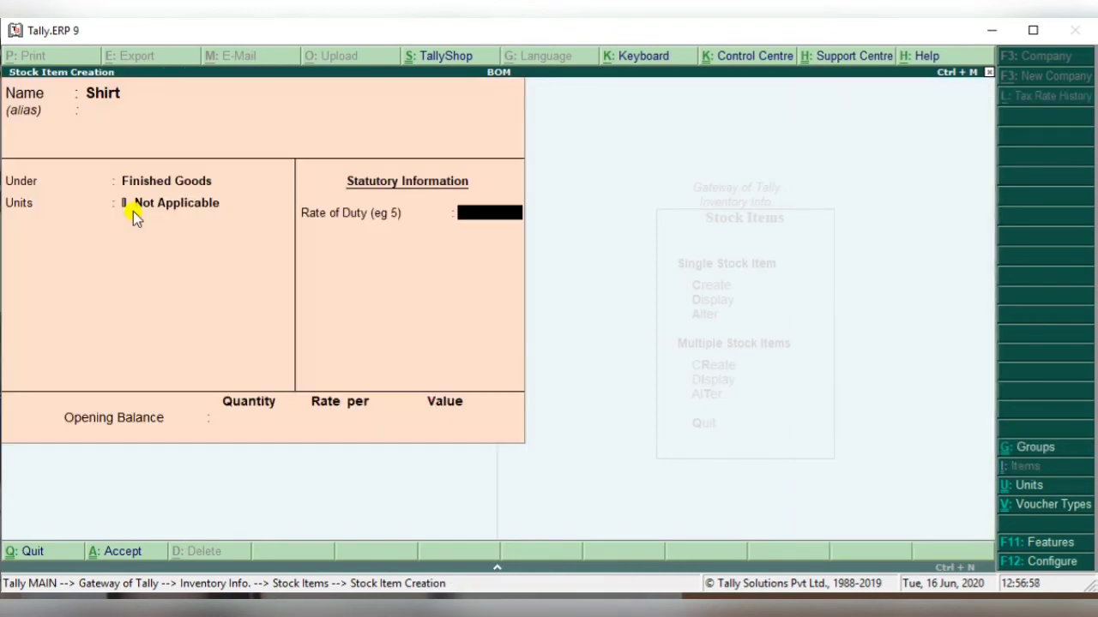
- Set the unit of the Shirt stock item to pcs
key(Return)
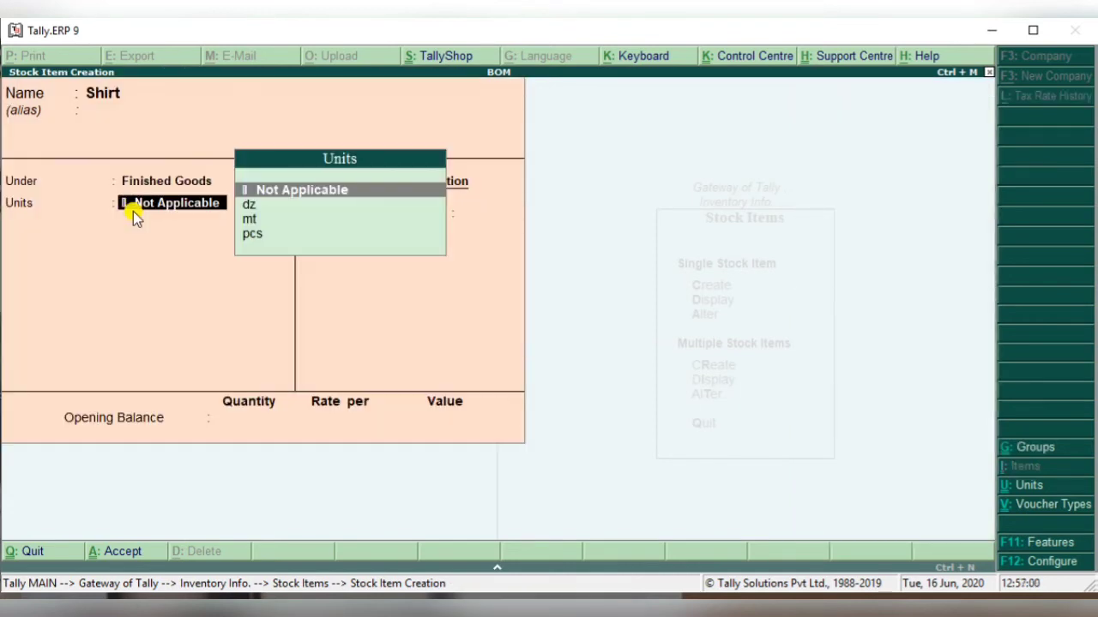
key(Down)
key(Down)
key(Down)
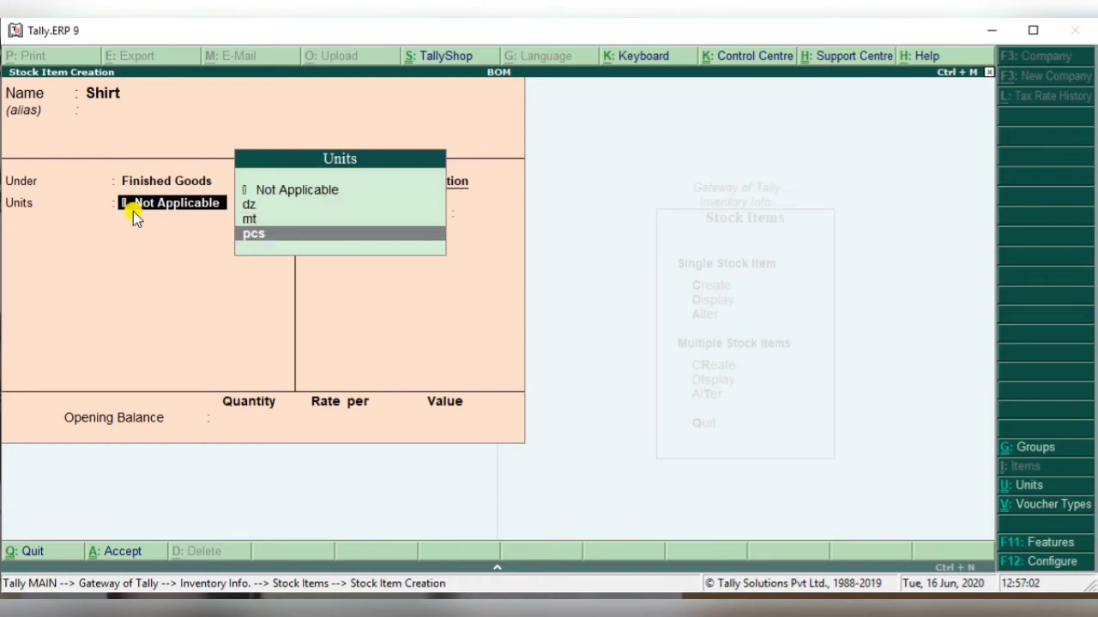
key(Return)
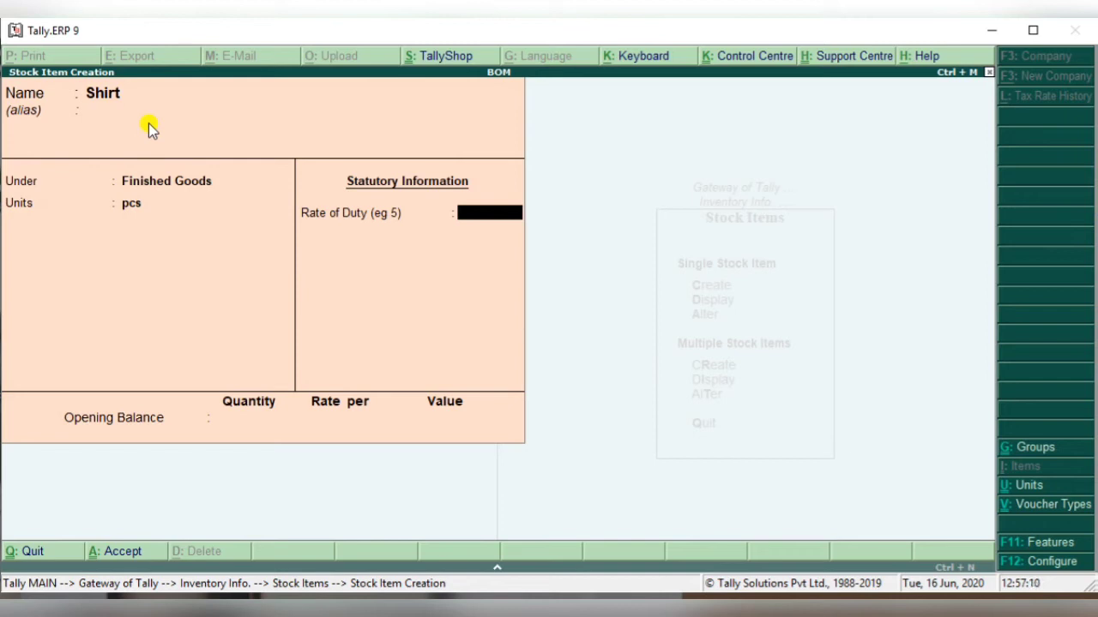
- Enable component list details (Bill of Materials) in the stock item configuration, leaving the other options as they are
key(F12)
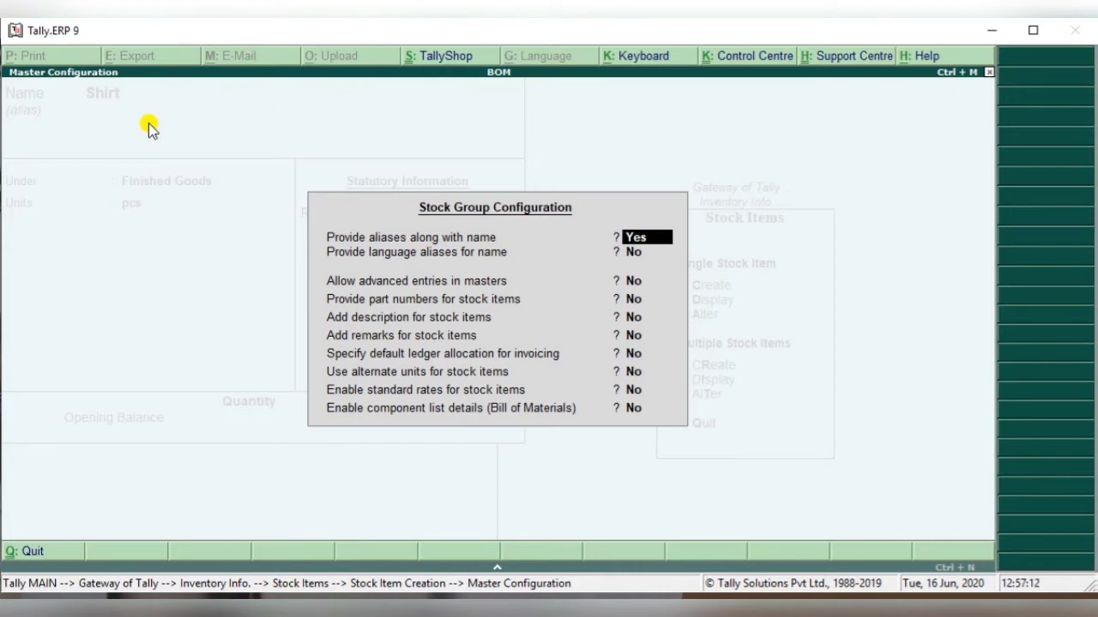
key(Return)
key(Return)
key(Return)
key(Return)
key(Return)
key(Return)
key(Return)
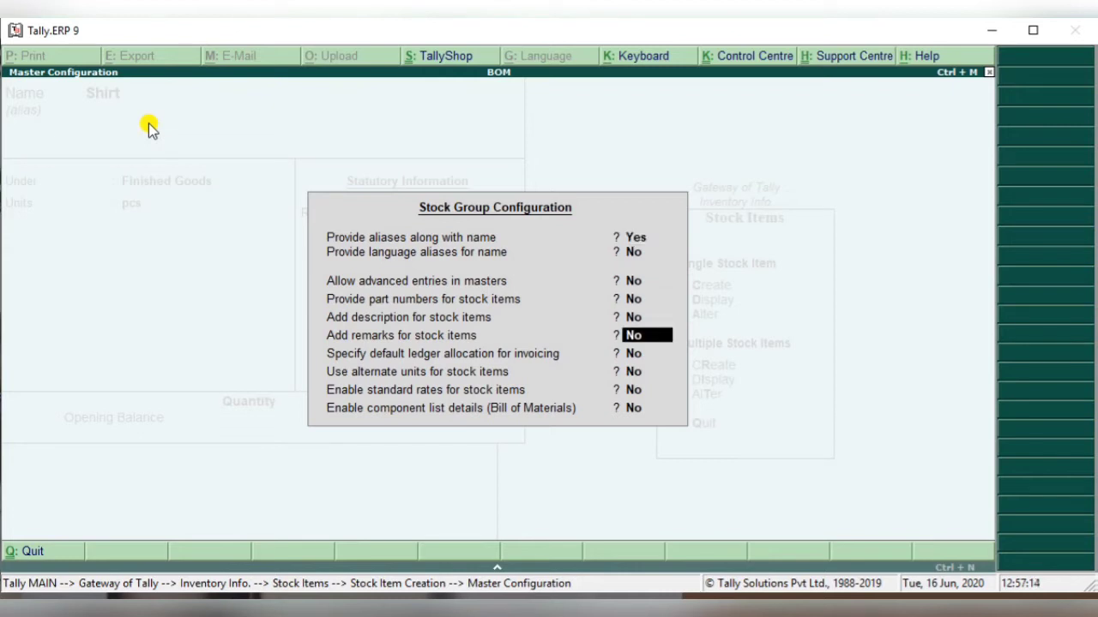
key(Return)
key(Return)
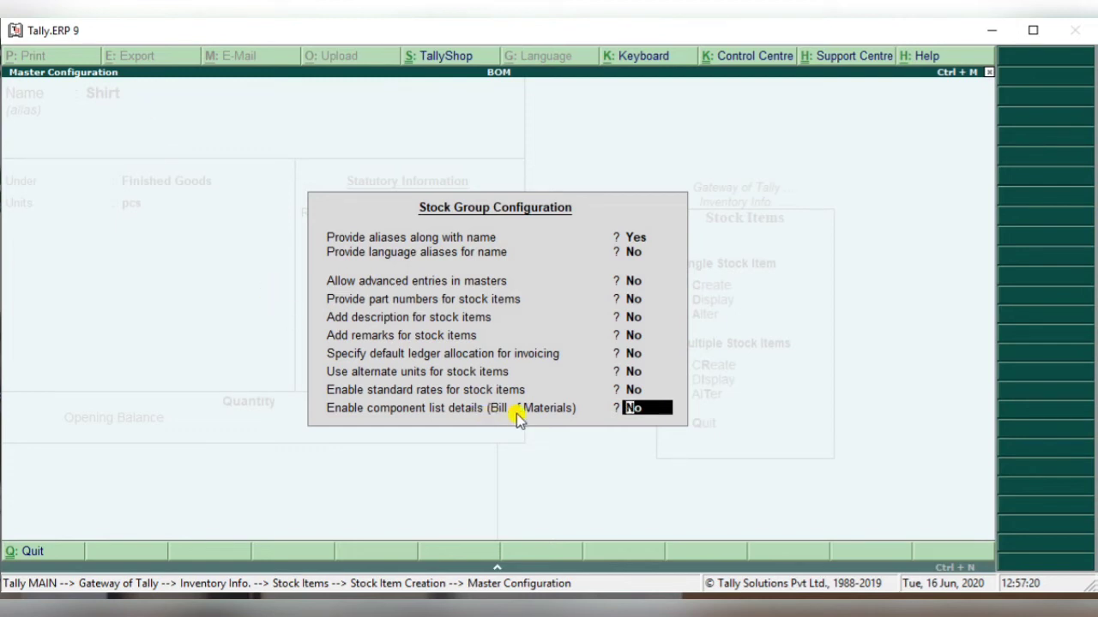
text(y)
key(Return)
key(Return)
key(Return)
key(Return)
key(Return)
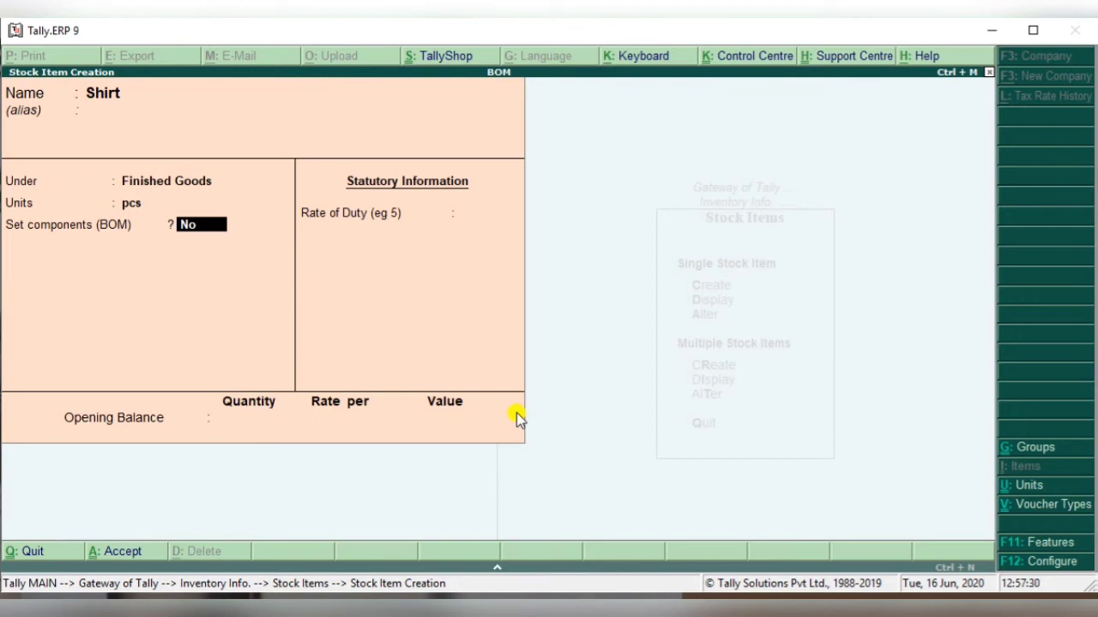
- Turn on component setting for the Shirt item and create a BOM named Shirt with a unit of manufacture of 1 pcs
text(y)
key(Return)
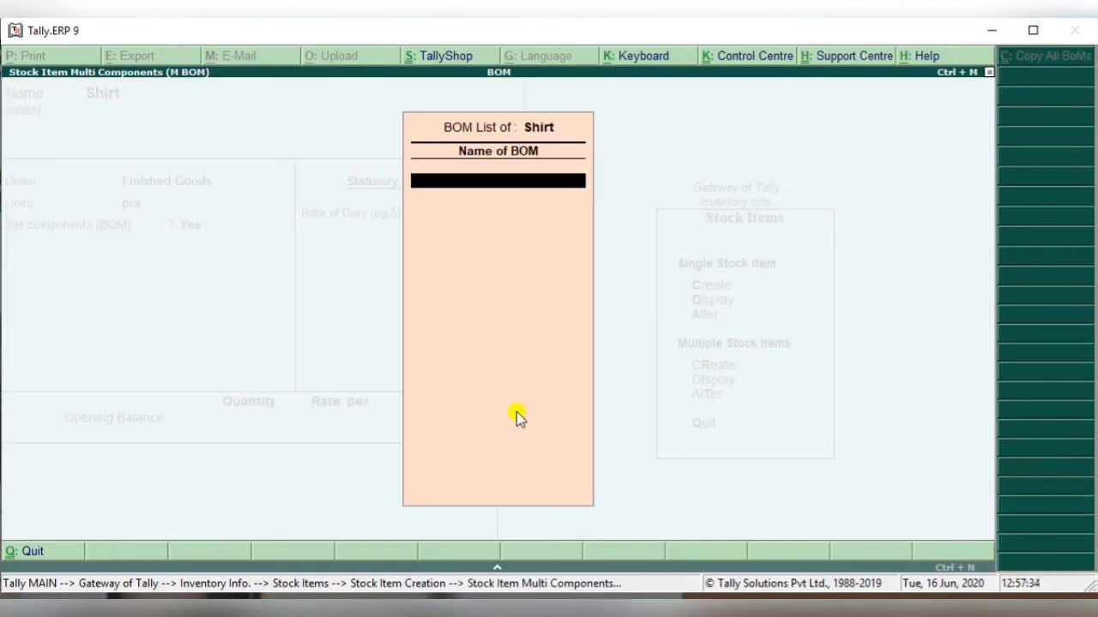
text(Shirt)
key(Return)
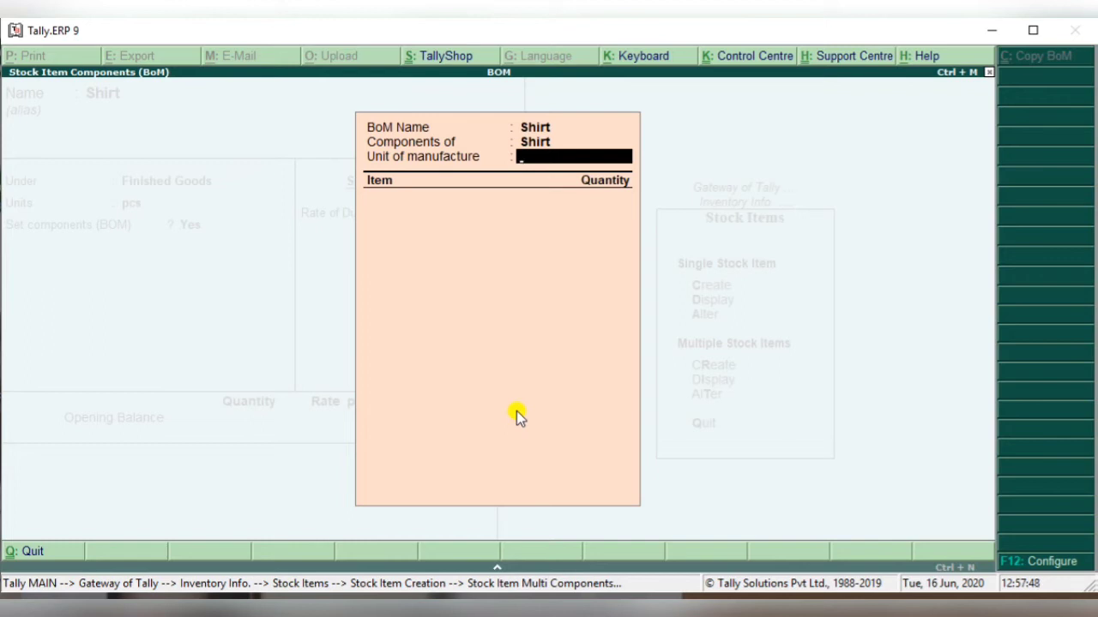
text(1)
key(Return)
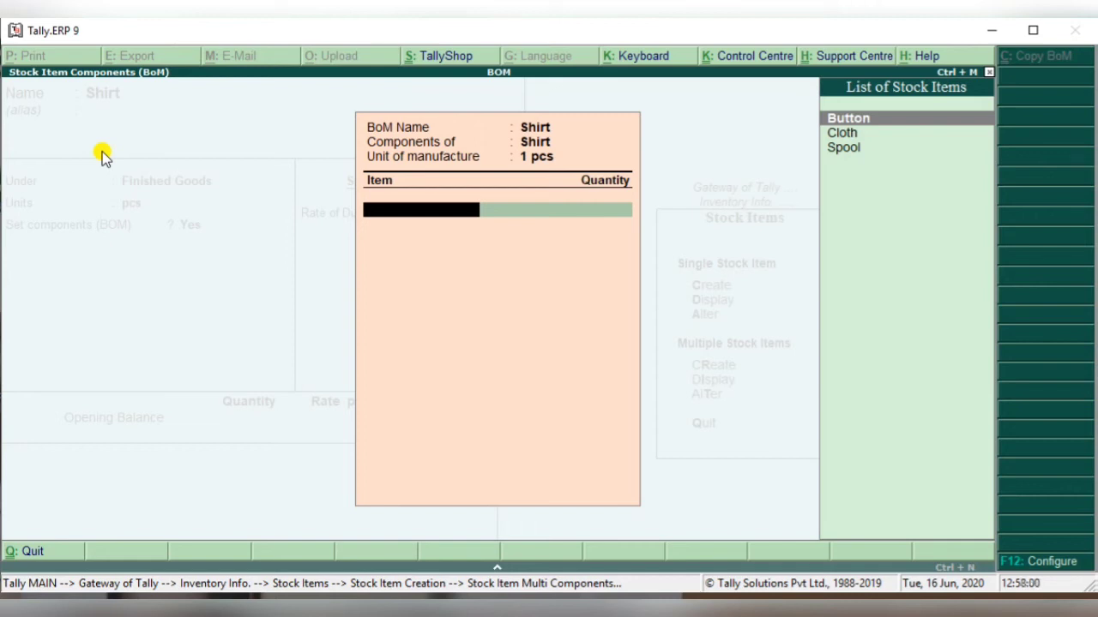
- Add Cloth with quantity 2 mt and Button with quantity 2 dz as components of the Shirt BOM
key(Down)
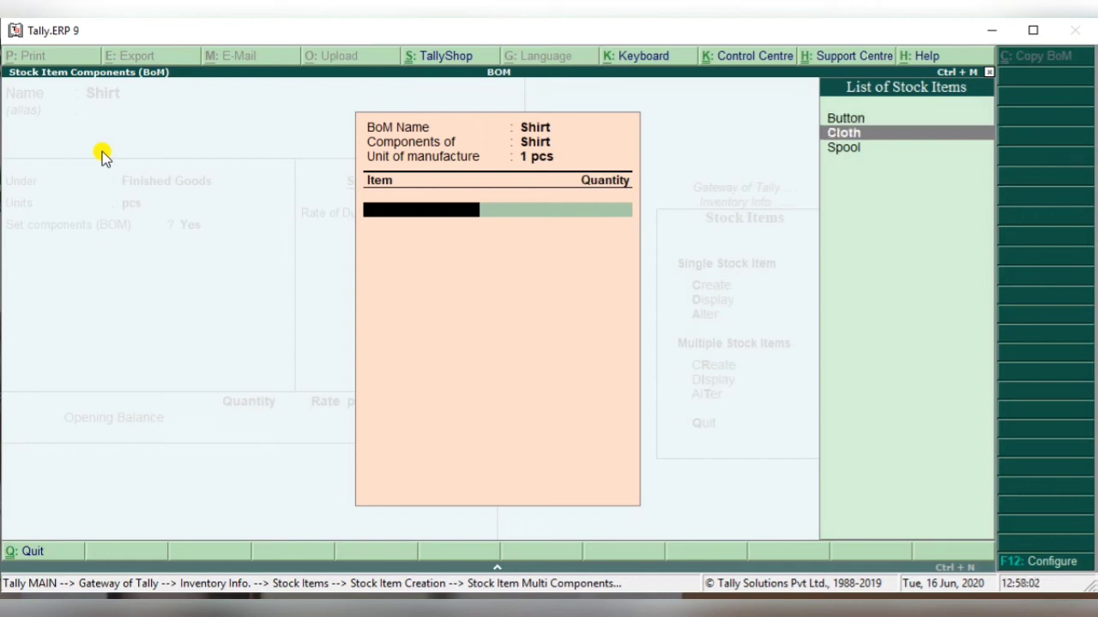
key(Return)
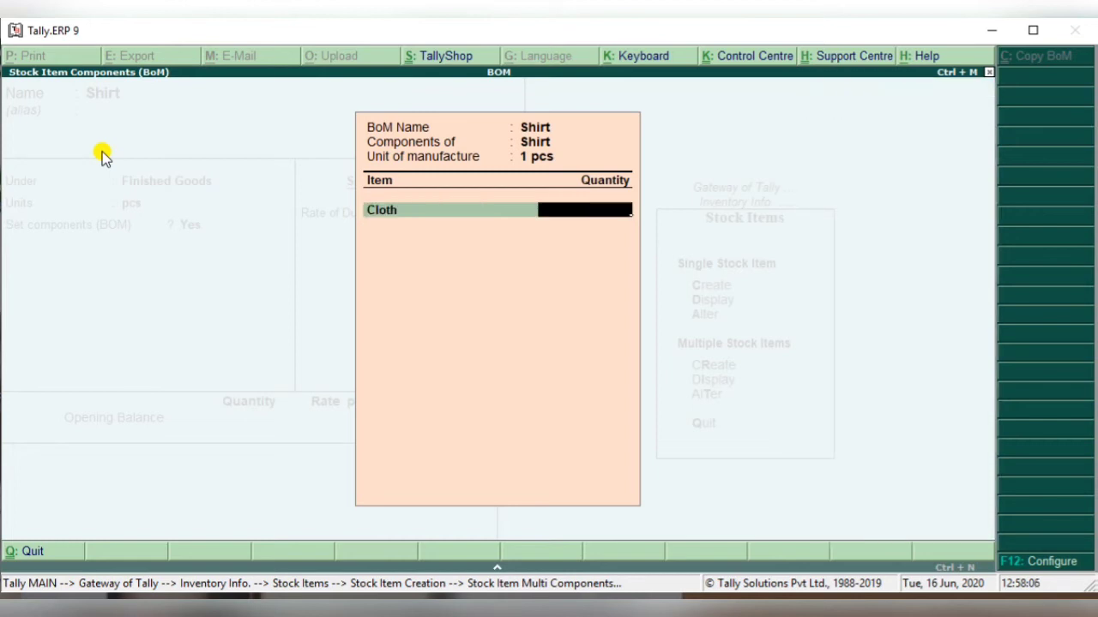
text(2)
key(Return)
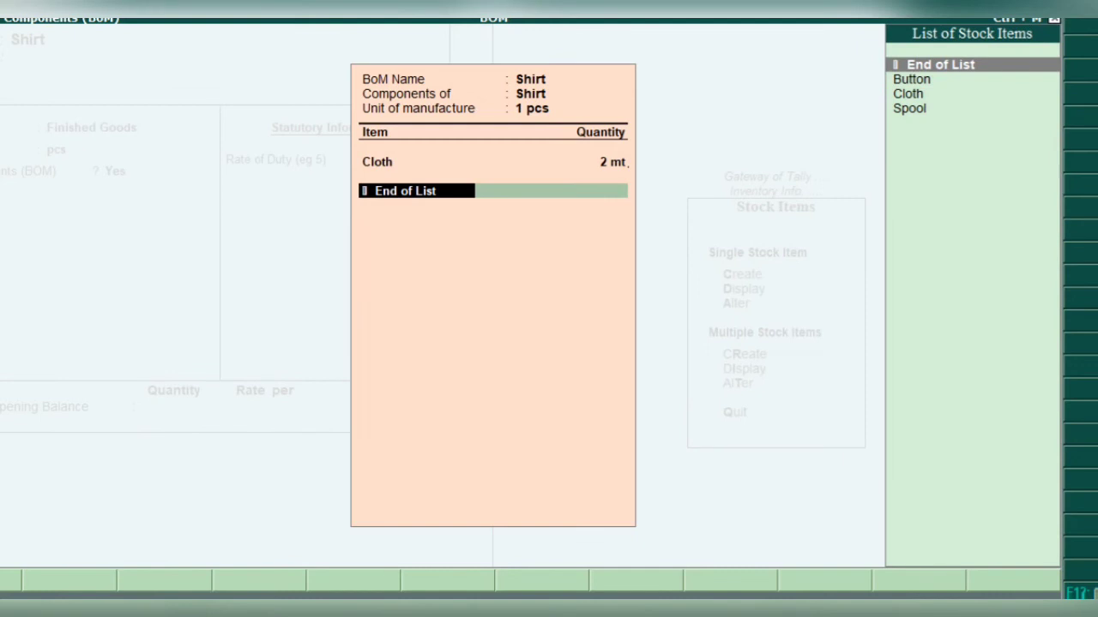
key(Down)
key(Return)
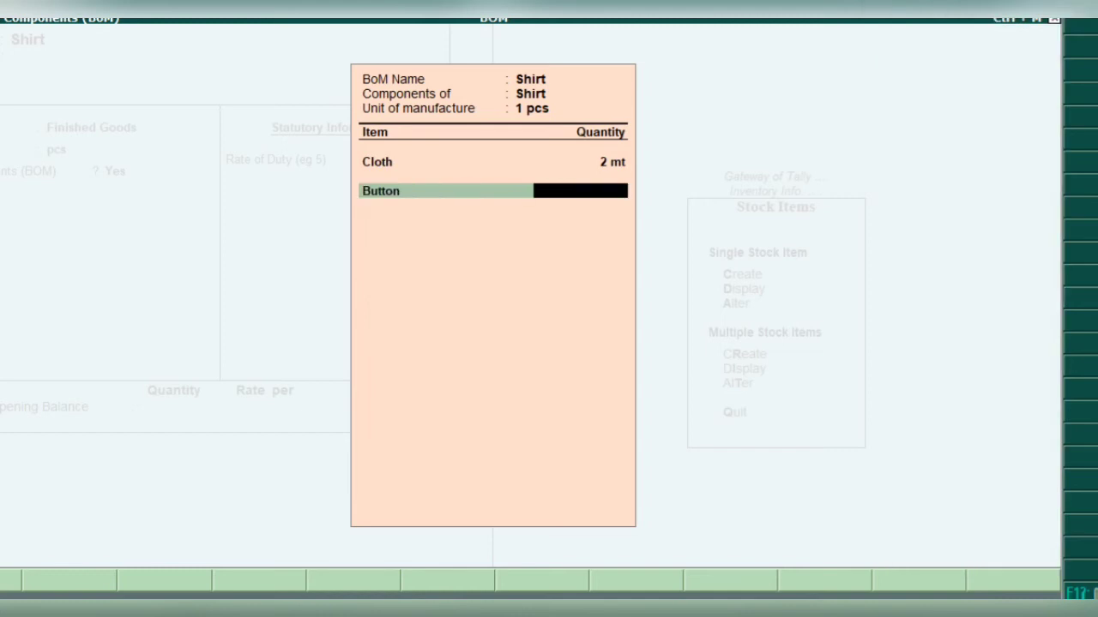
text(2)
key(Return)
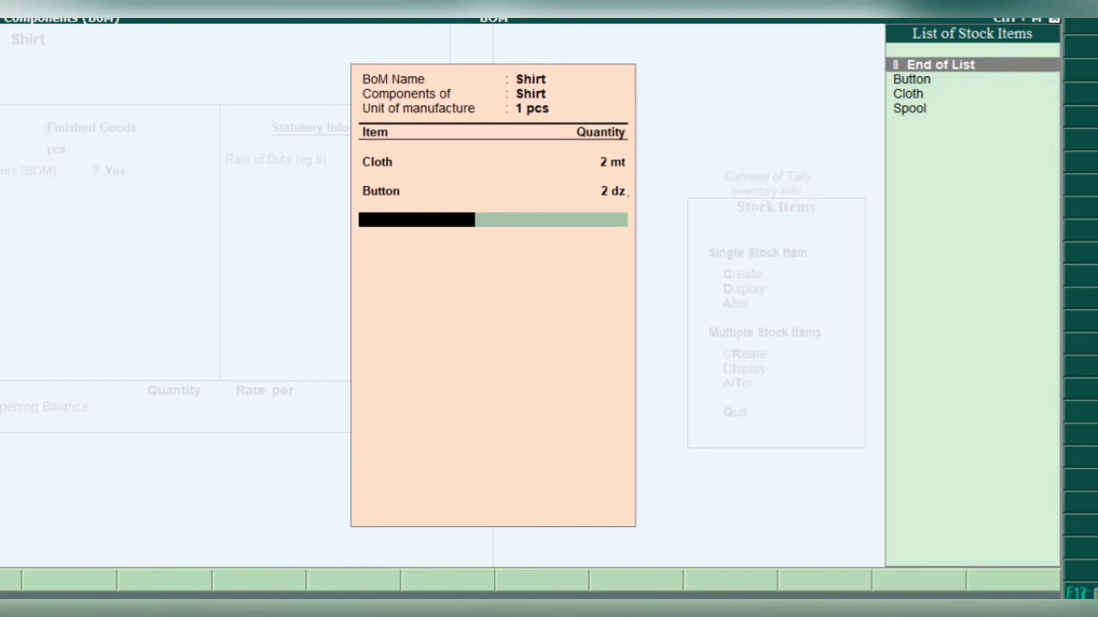
- Add Spool with quantity 1 pcs to the Shirt BOM and finish its component list
key(Down)
key(Down)
key(Down)
key(Return)
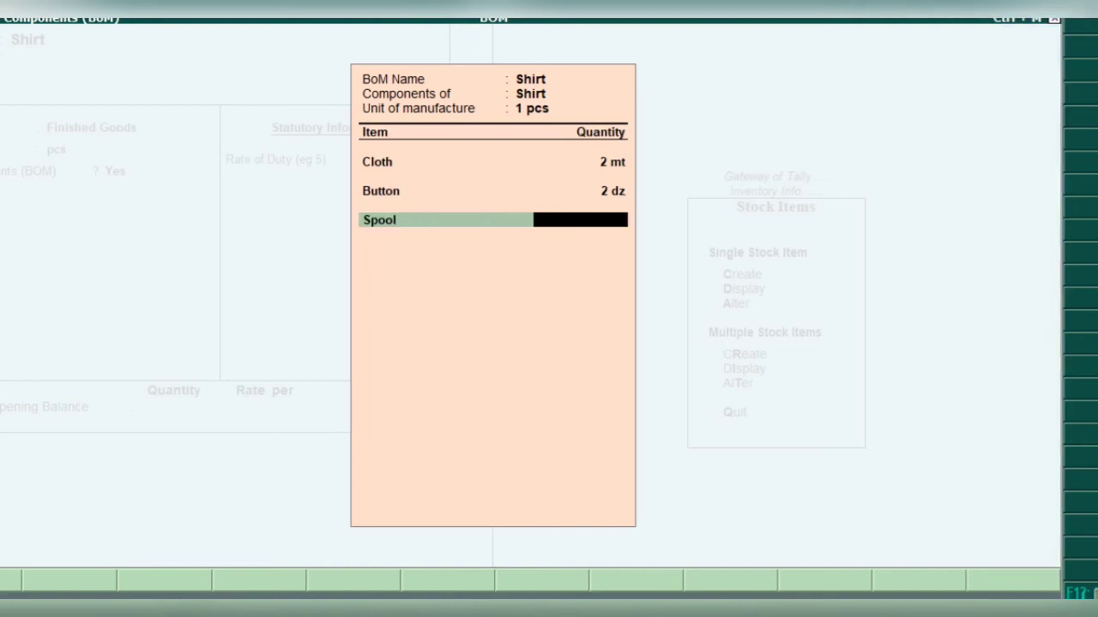
text(1)
key(Return)
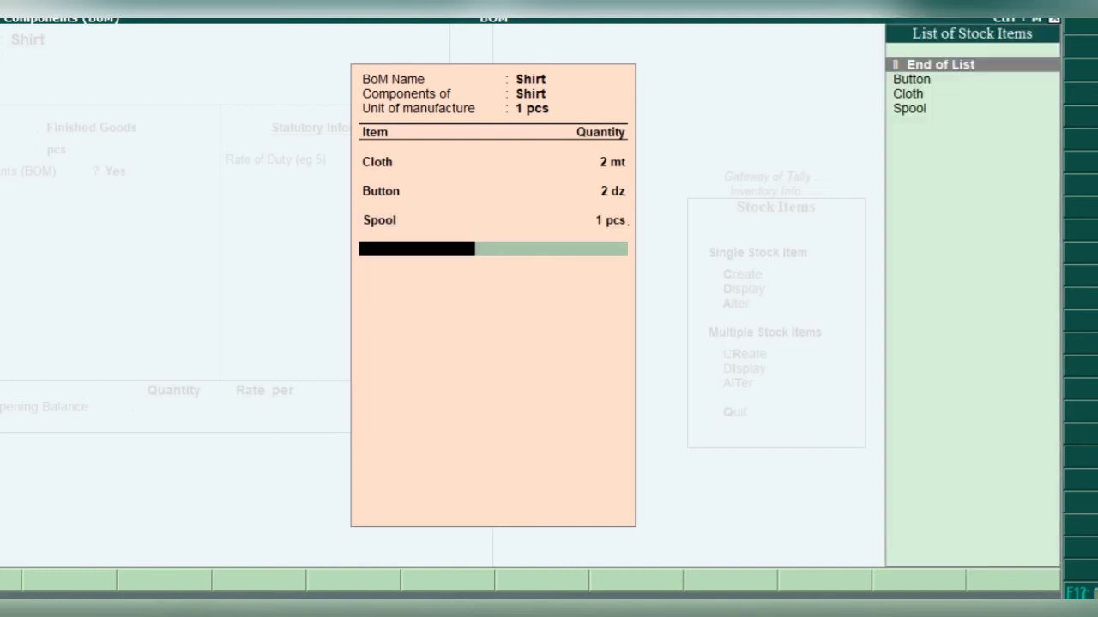
key(Return)
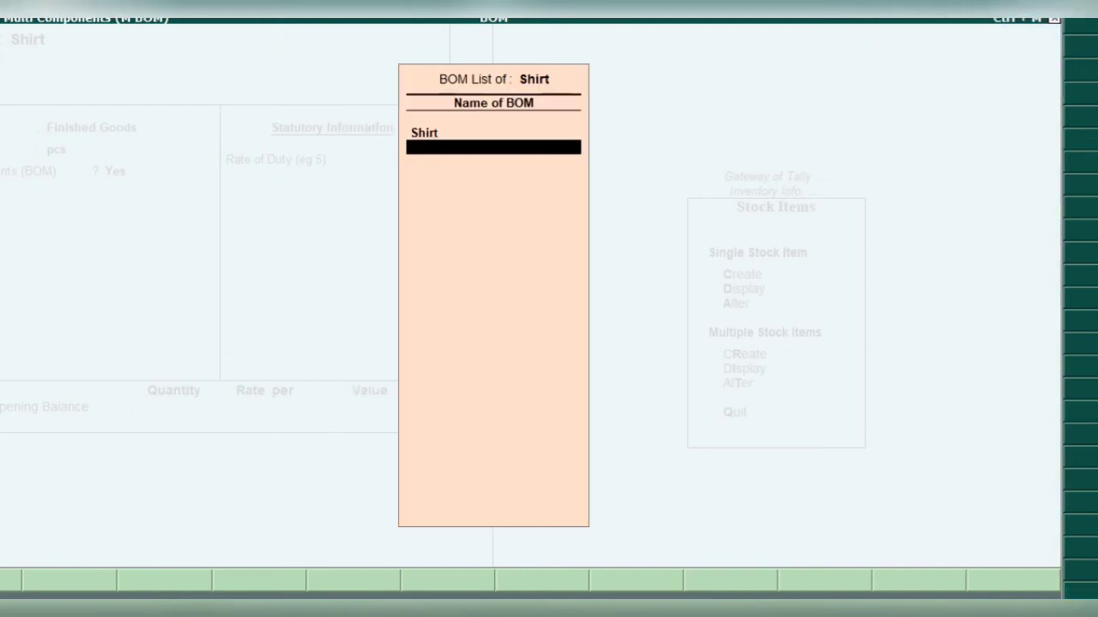
- Close the BOM list and save the Shirt stock item without an opening balance
key(Return)
key(Return)
key(Return)
key(Return)
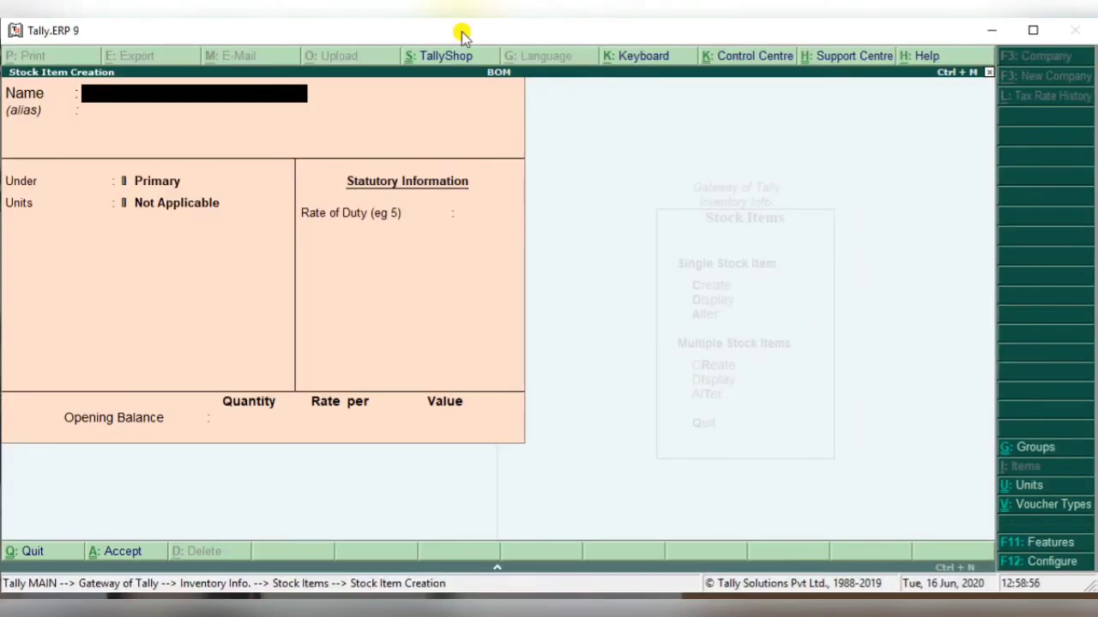
- Return to the Gateway of Tally and start a new purchase voucher
key(Escape)
key(Return)
key(Escape)
key(Escape)
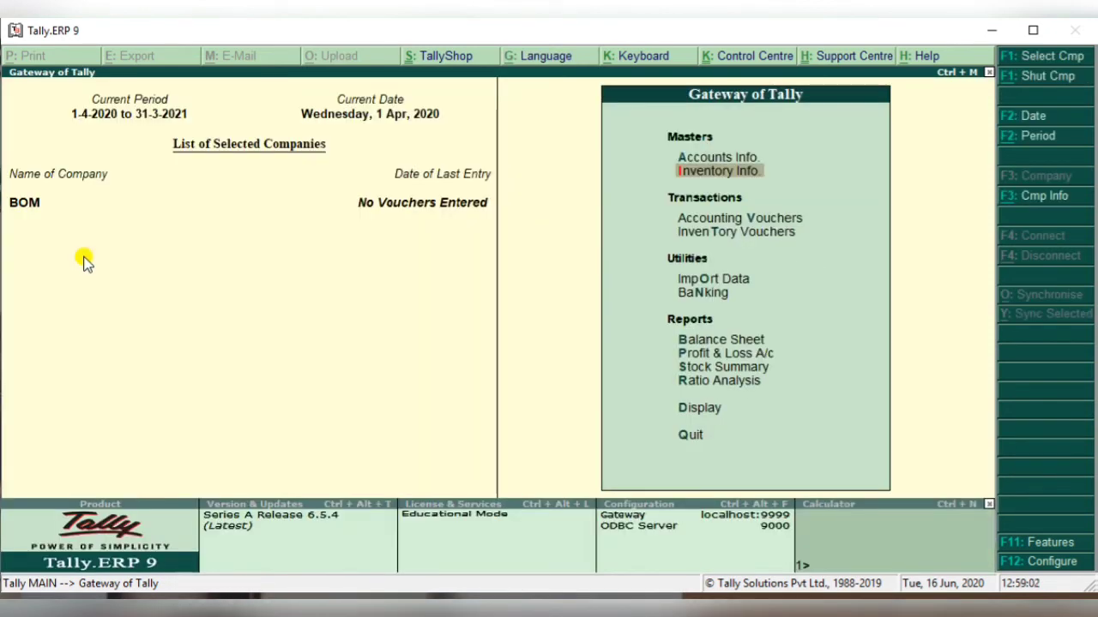
key(v)
key(F9)
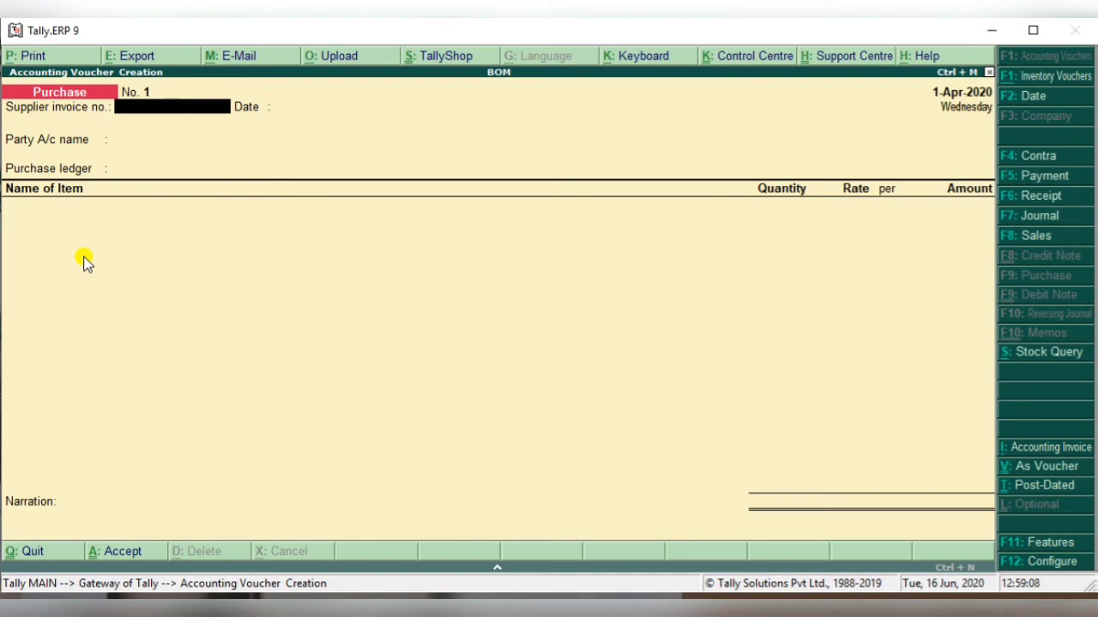
- Set the party account of the purchase voucher to Cash, leaving the supplier invoice number and extra party details blank
key(Return)
key(Return)
key(Return)
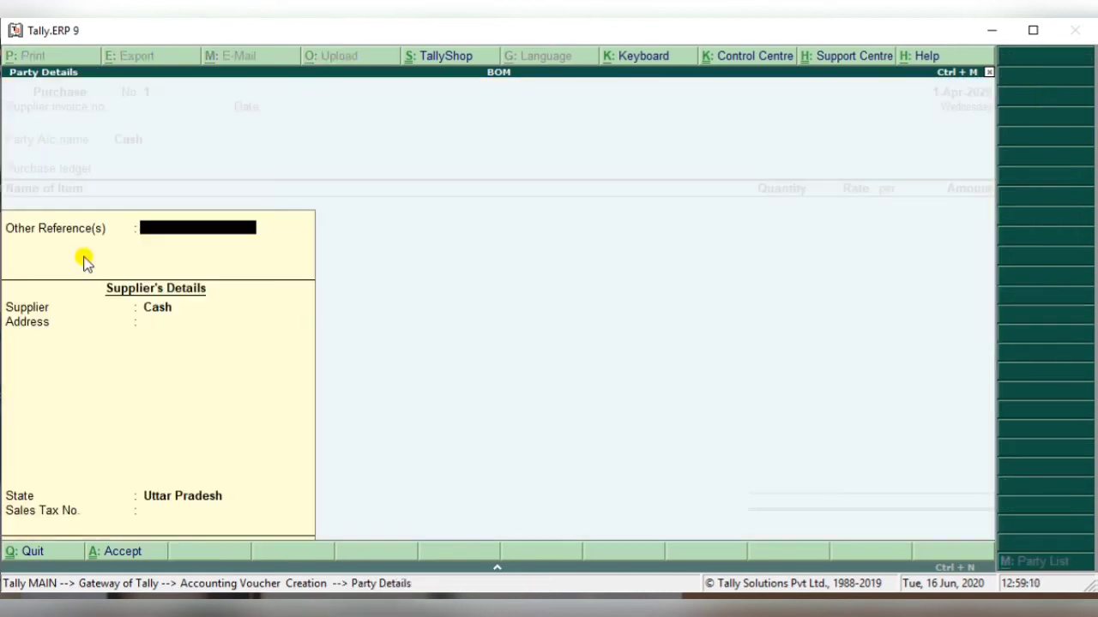
key(Return)
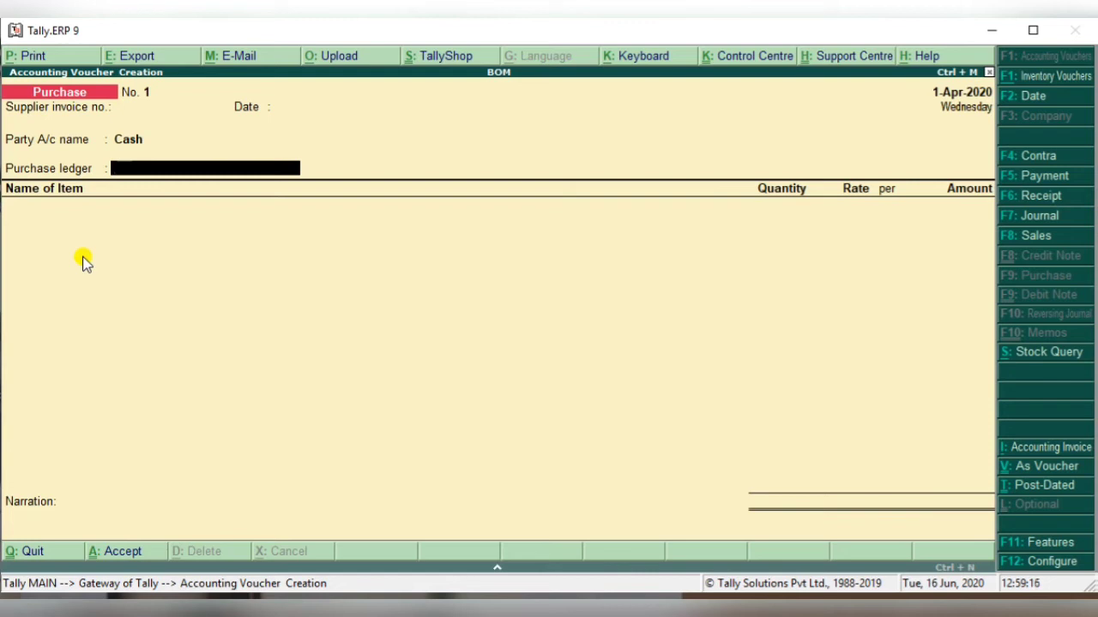
- Create a ledger named Purchase under Purchase Accounts, with inventory values affected and ledger type Not Applicable, as the voucher's purchase ledger
key(alt+c)
text(Pu)
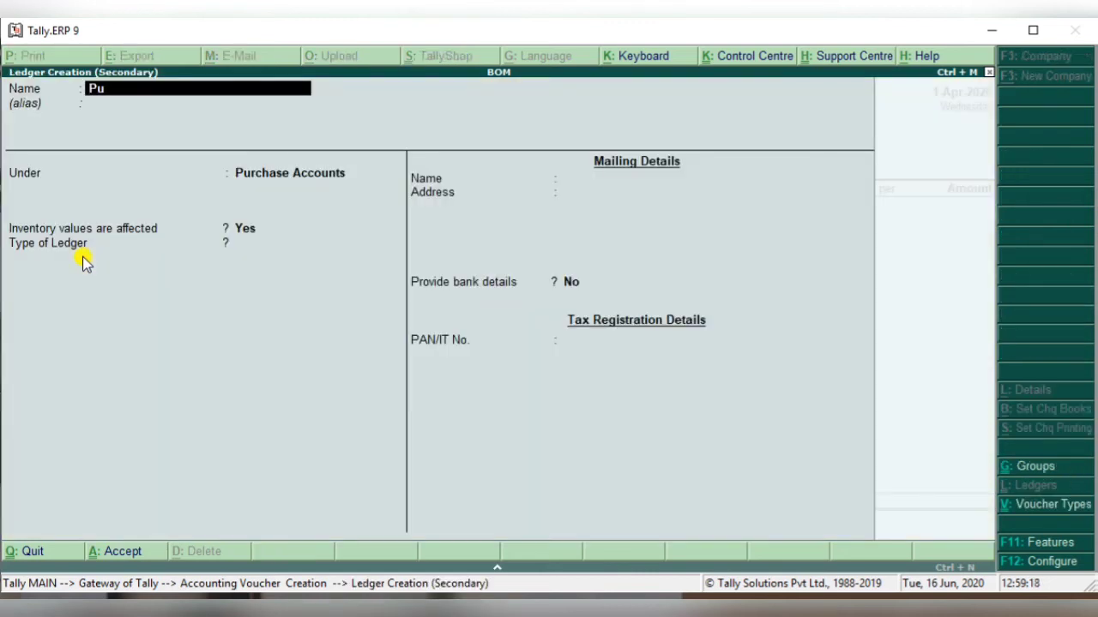
text(rchase)
key(Return)
key(Return)
key(Return)
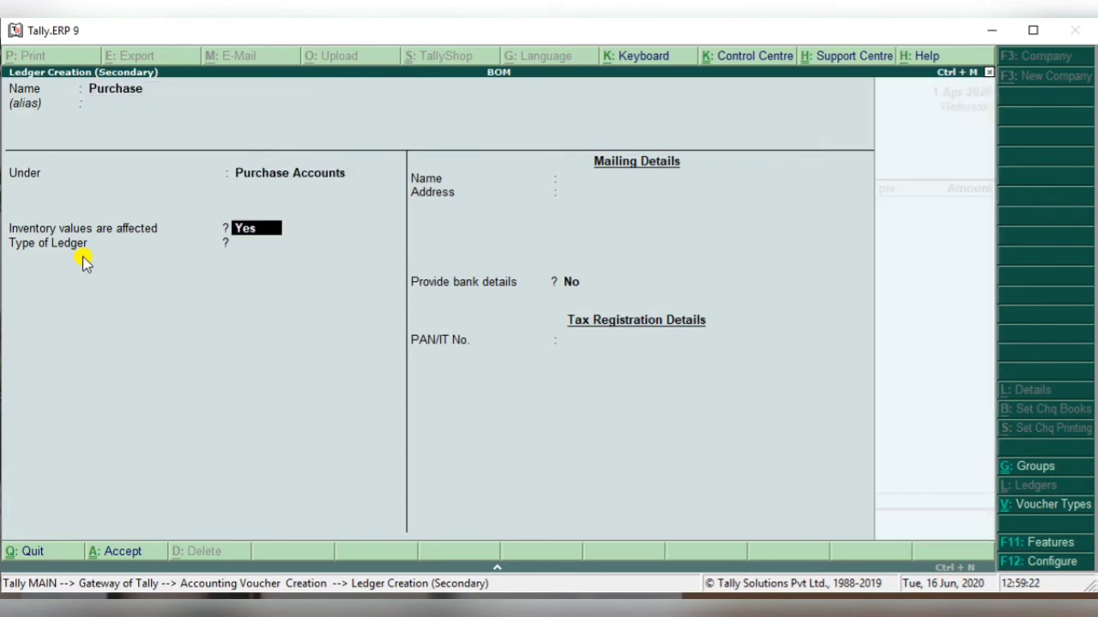
key(Return)
key(Return)
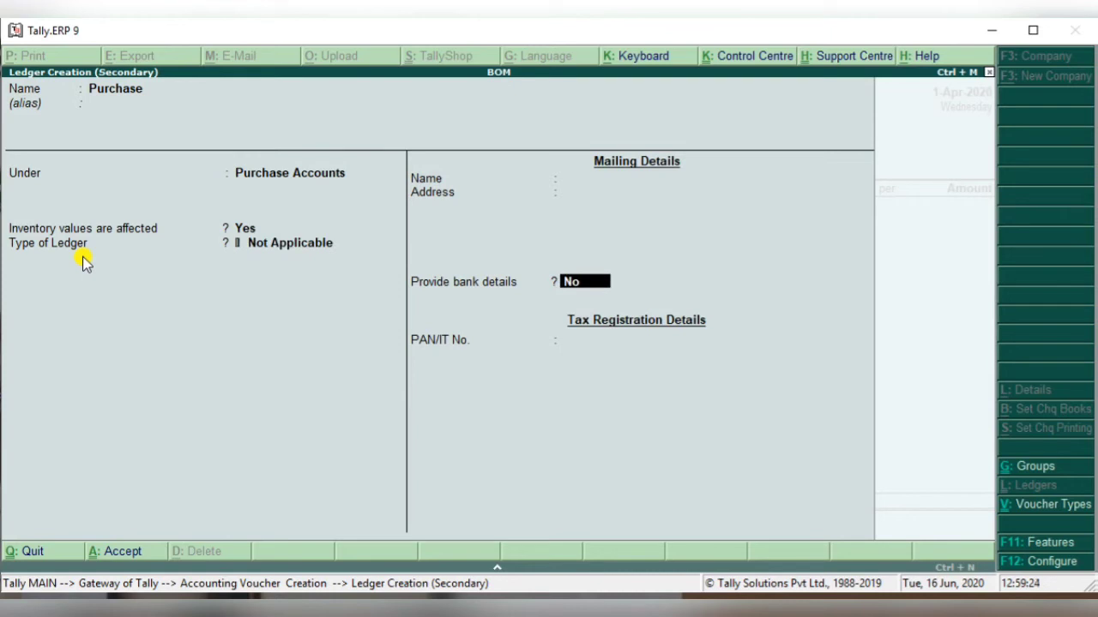
key(Return)
key(Return)
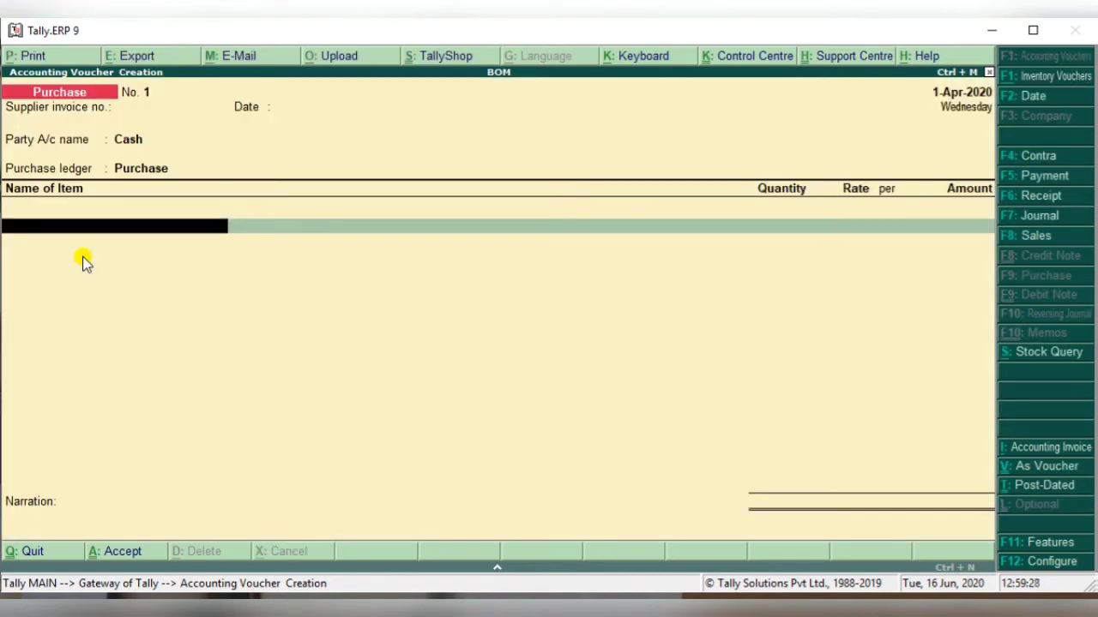
- Enter Cloth in the purchase voucher with quantity 5,000 mt at a rate of 150.00 per mt
text(Cl)
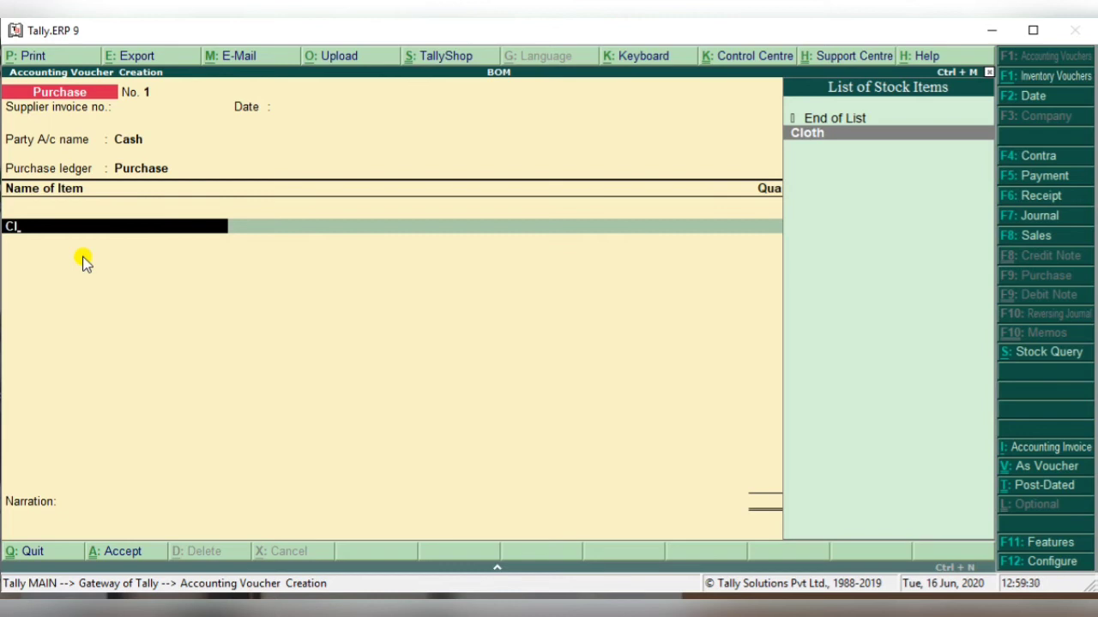
key(Return)
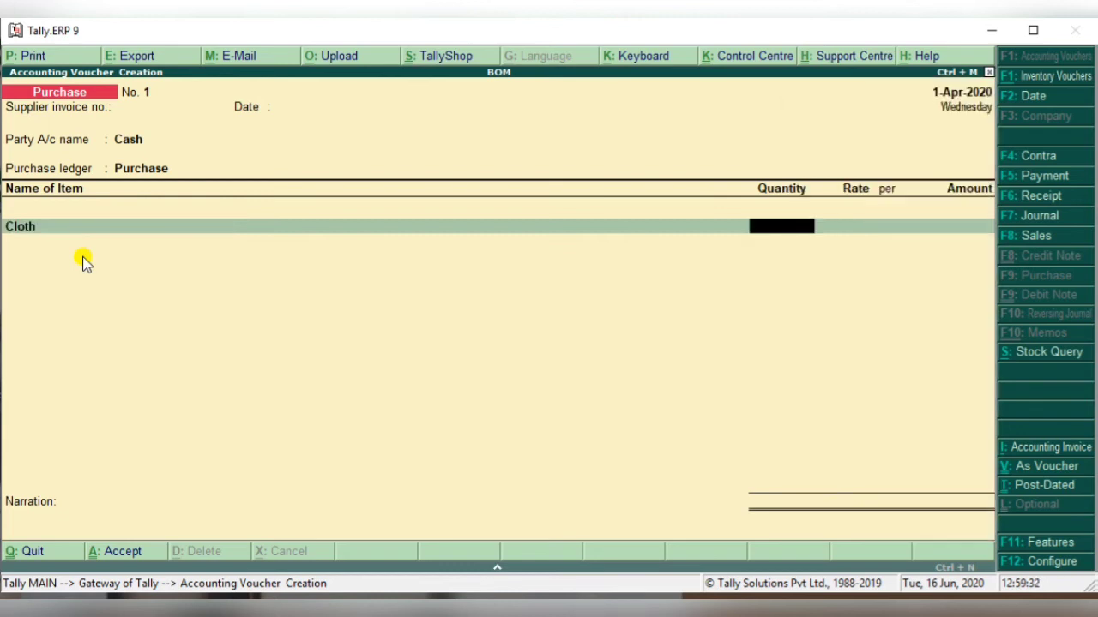
text(150)
key(BackSpace)
key(BackSpace)
key(BackSpace)
text(5000)
key(Return)
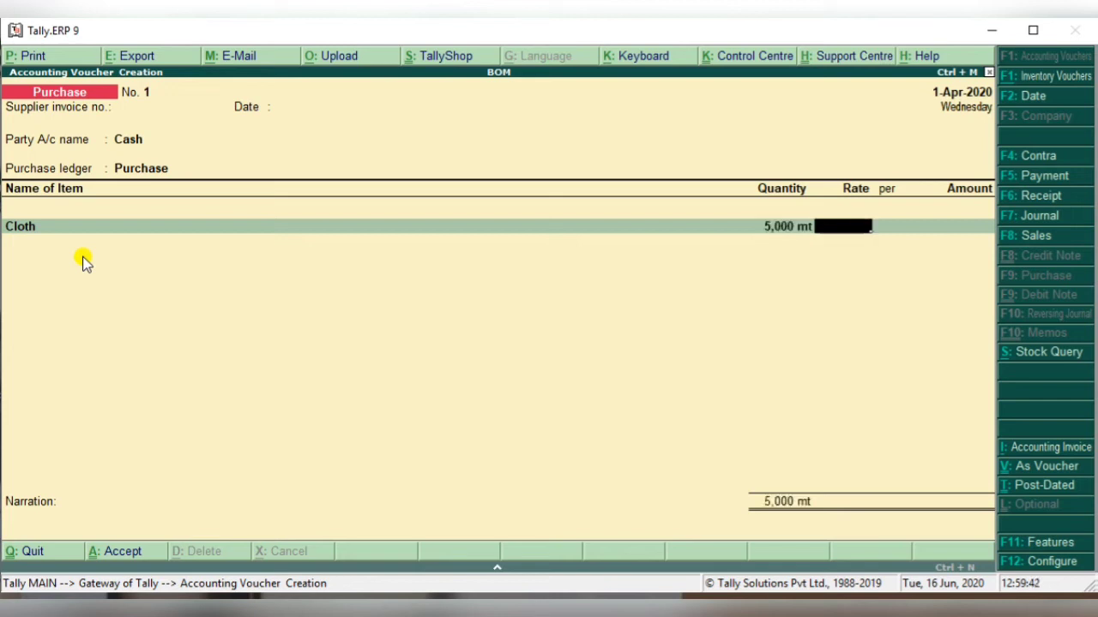
text(150)
key(Return)
key(Return)
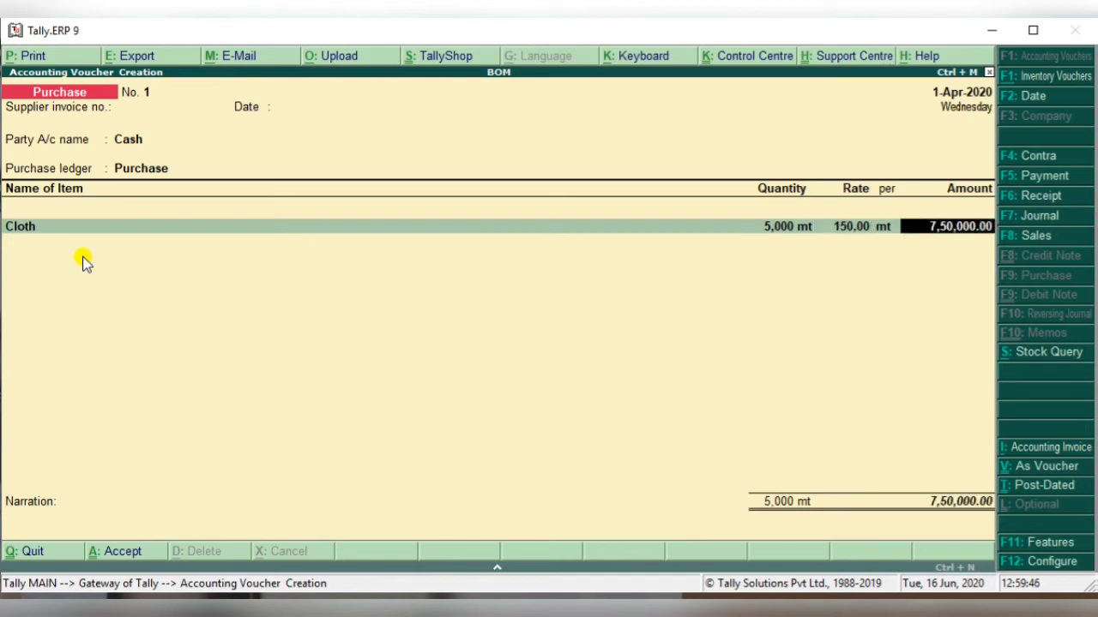
key(Return)
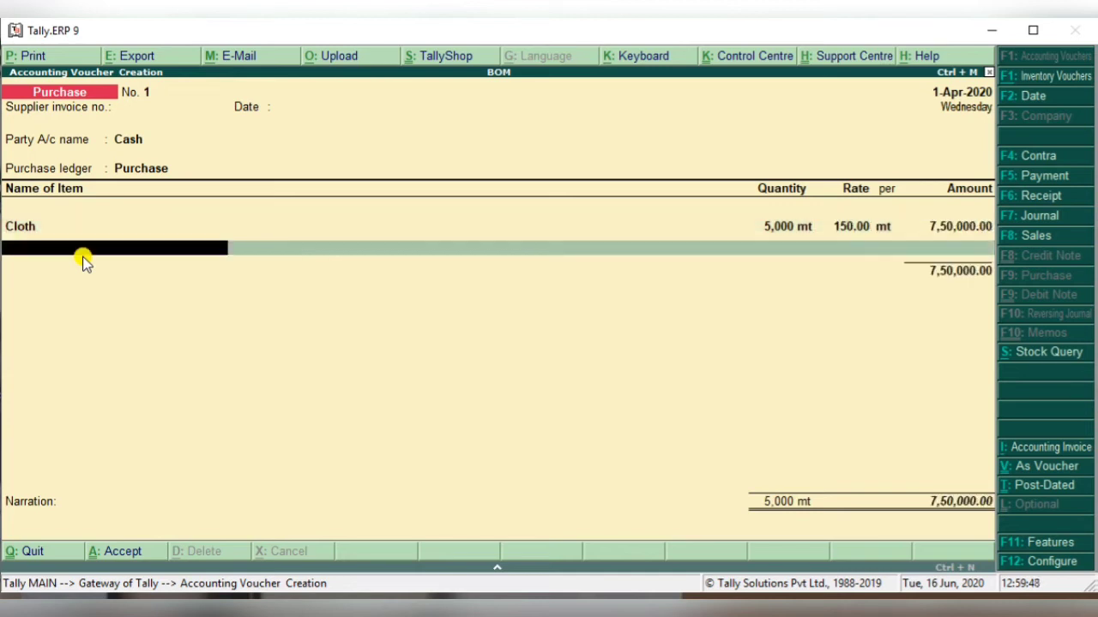
- Enter Button as the second purchase item with quantity 15,000 dz at a rate of 50.00 per dz
text(b)
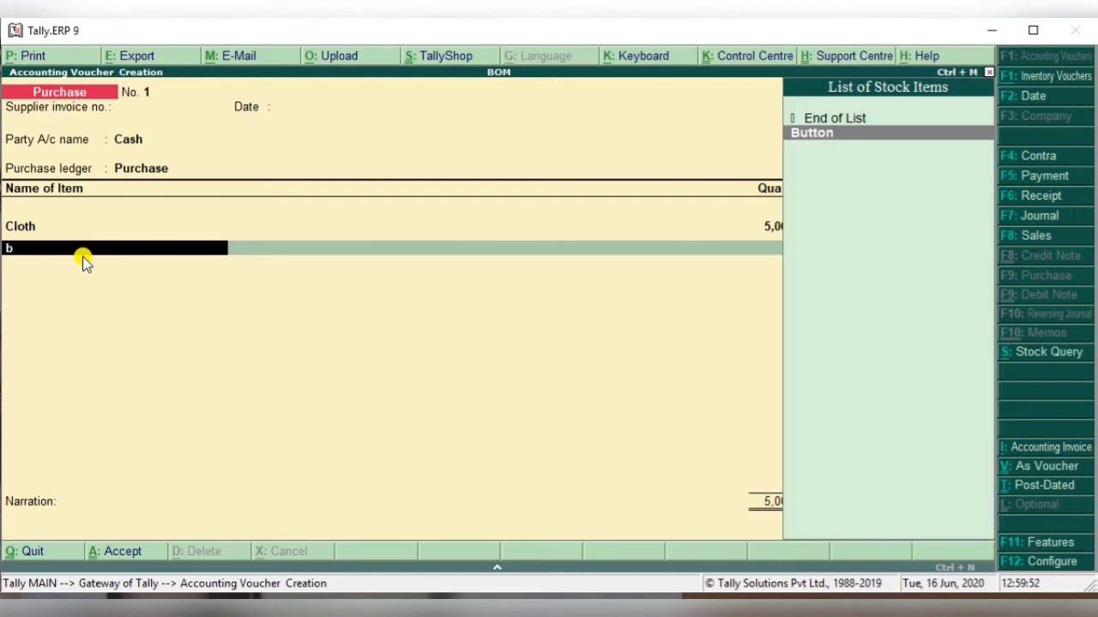
key(Return)
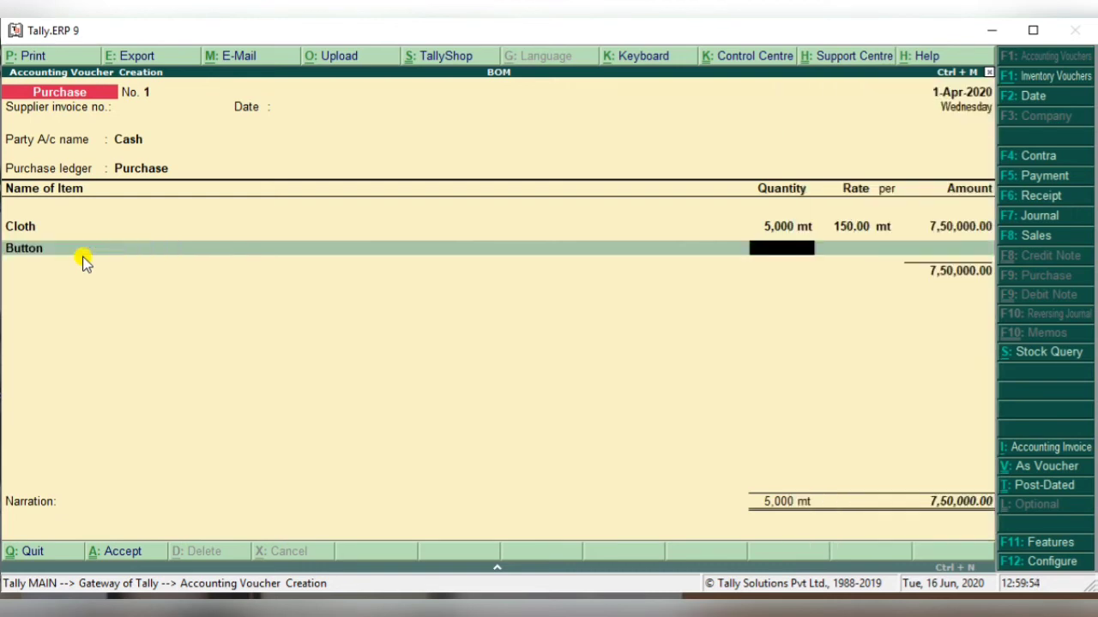
text(15,0)
text(0)
text(00)
key(Return)
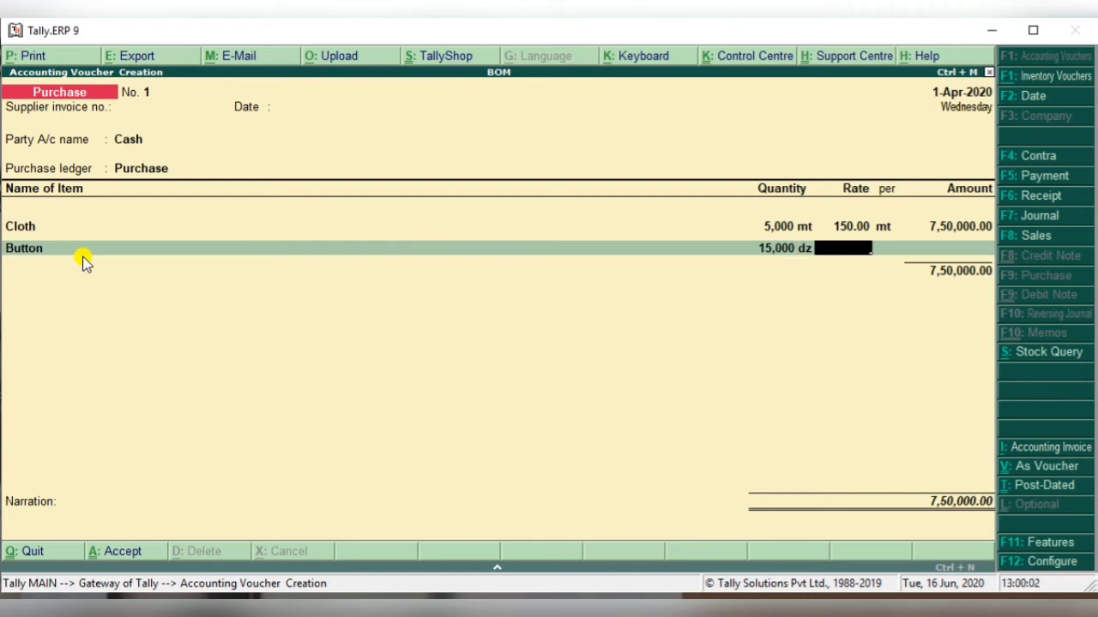
text(50)
key(Return)
key(Return)
key(Return)
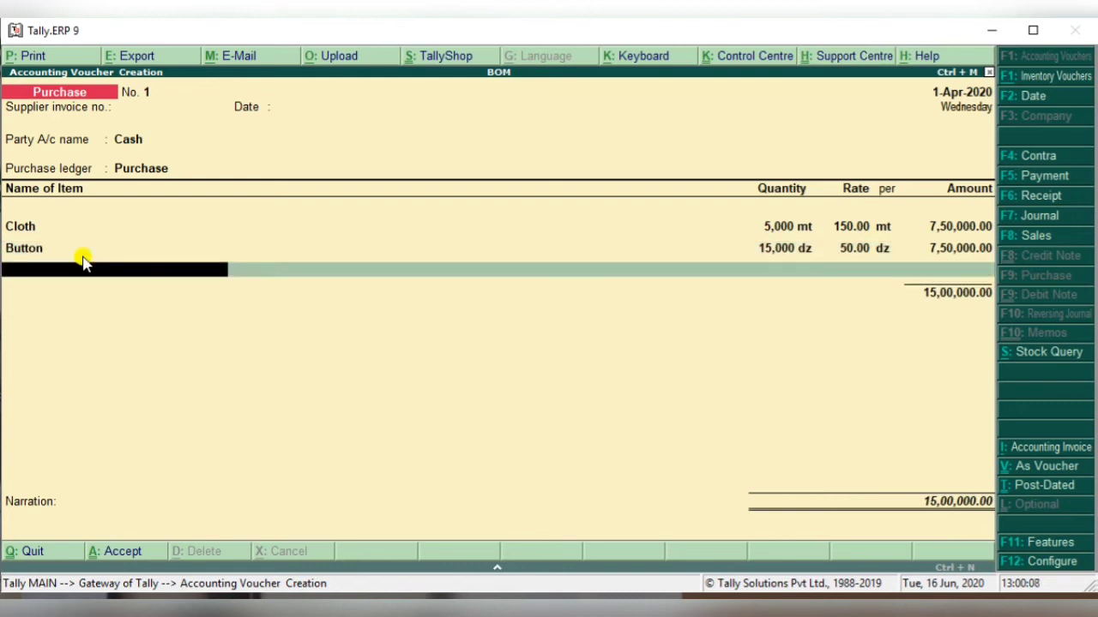
- Correct the Button quantity to 150 dz in the purchase voucher, keeping its rate
key(BackSpace)
key(BackSpace)
key(BackSpace)
key(BackSpace)
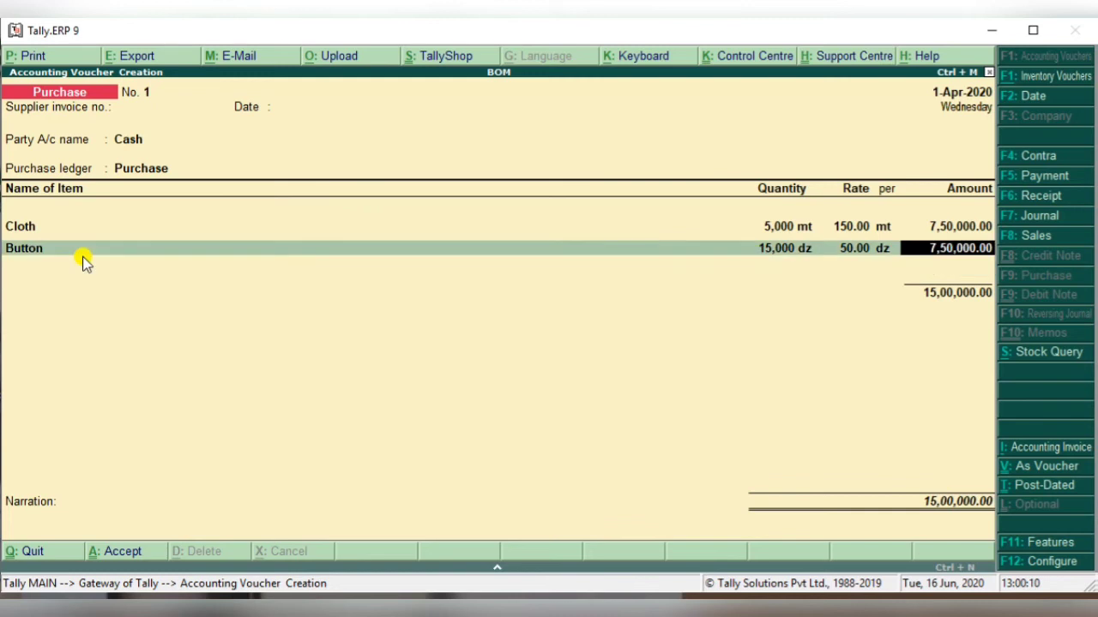
text(150)
key(Return)
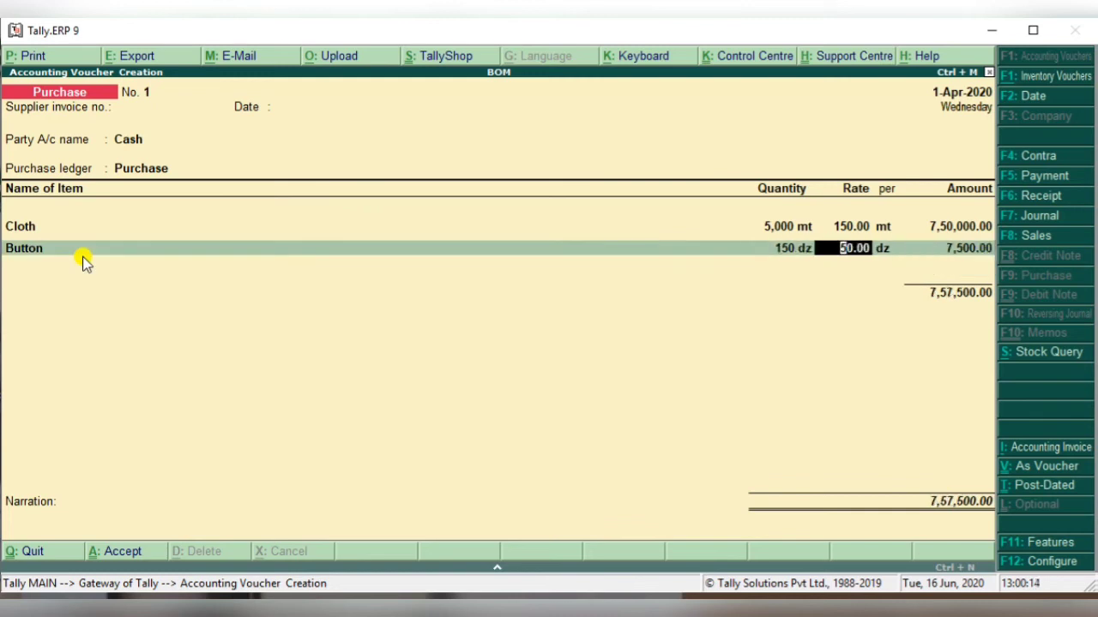
key(Return)
key(Return)
key(Return)
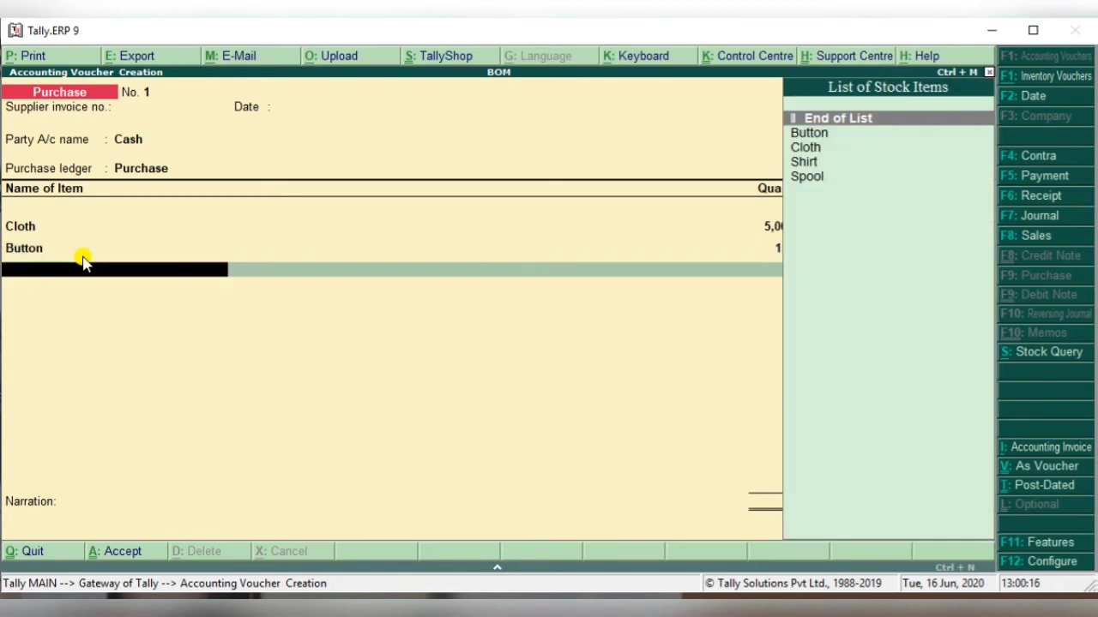
- Enter Spool in the purchase voucher with quantity 250 pcs at a rate of 10.00 per pcs
key(Down)
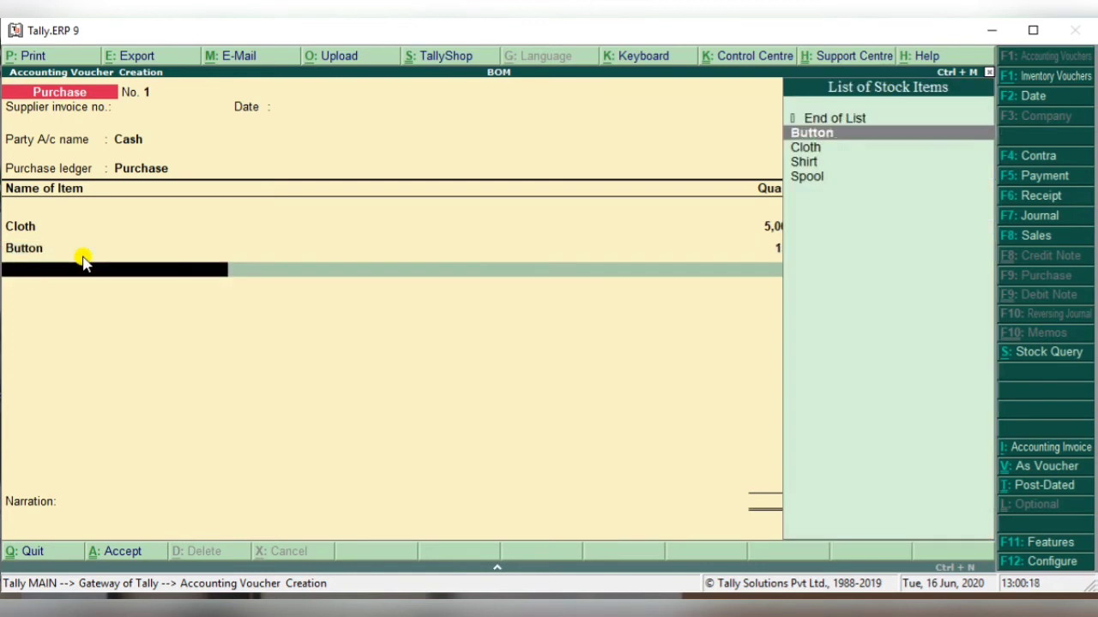
key(Down)
key(Down)
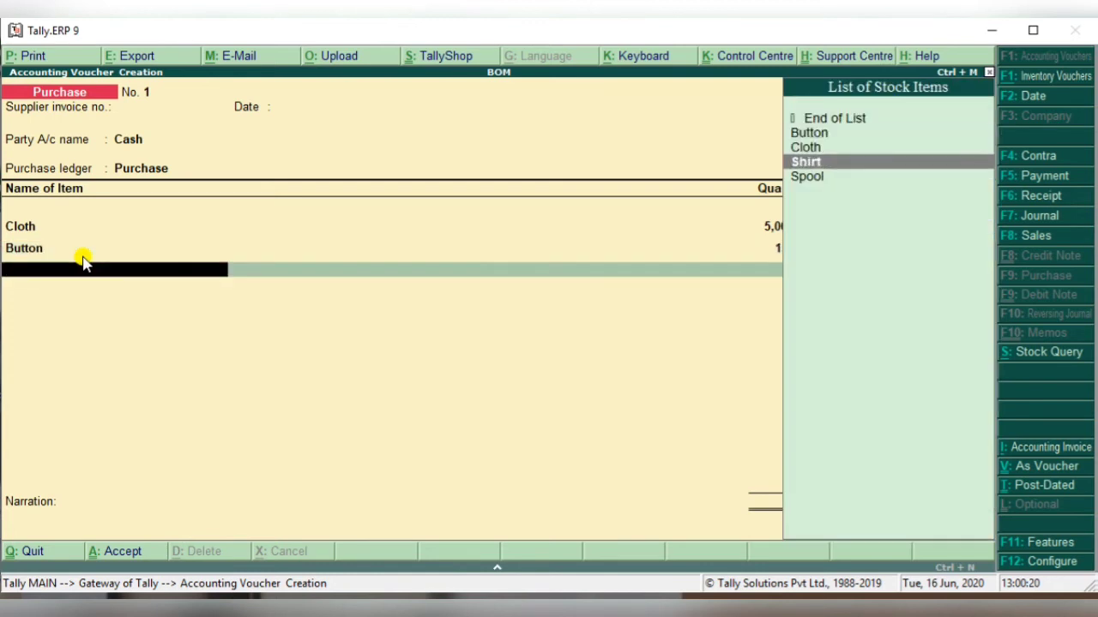
key(Down)
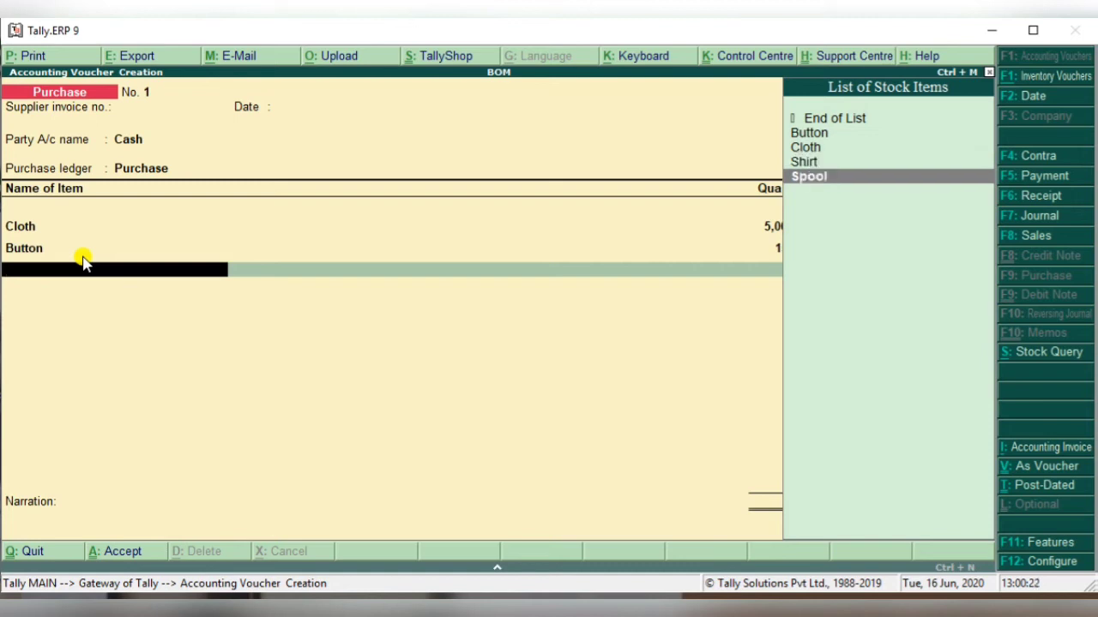
key(Return)
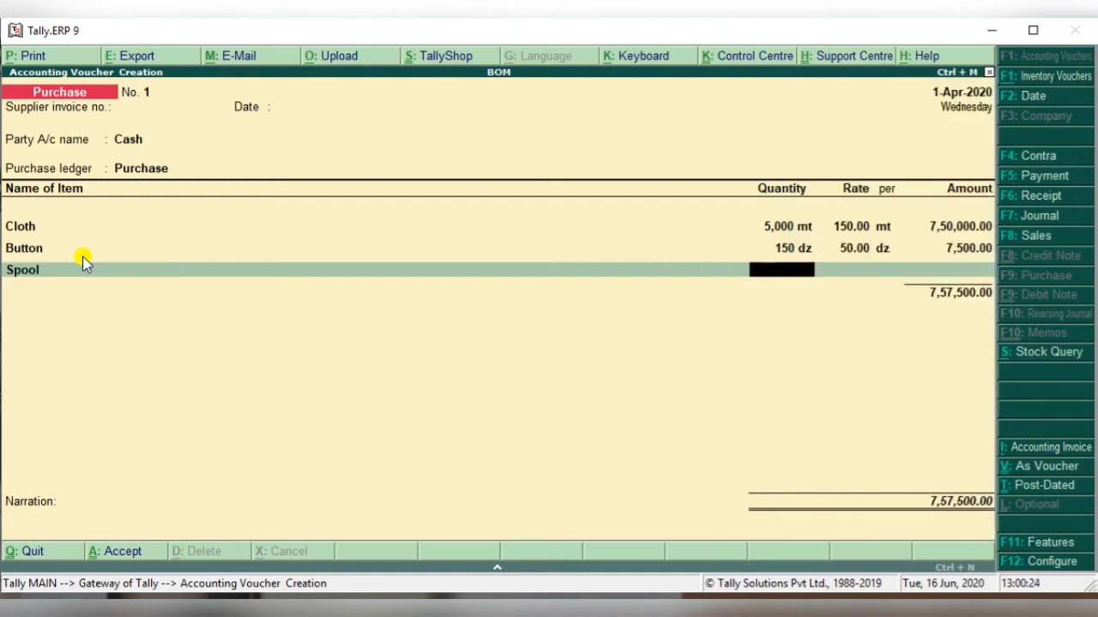
text(250)
key(Return)
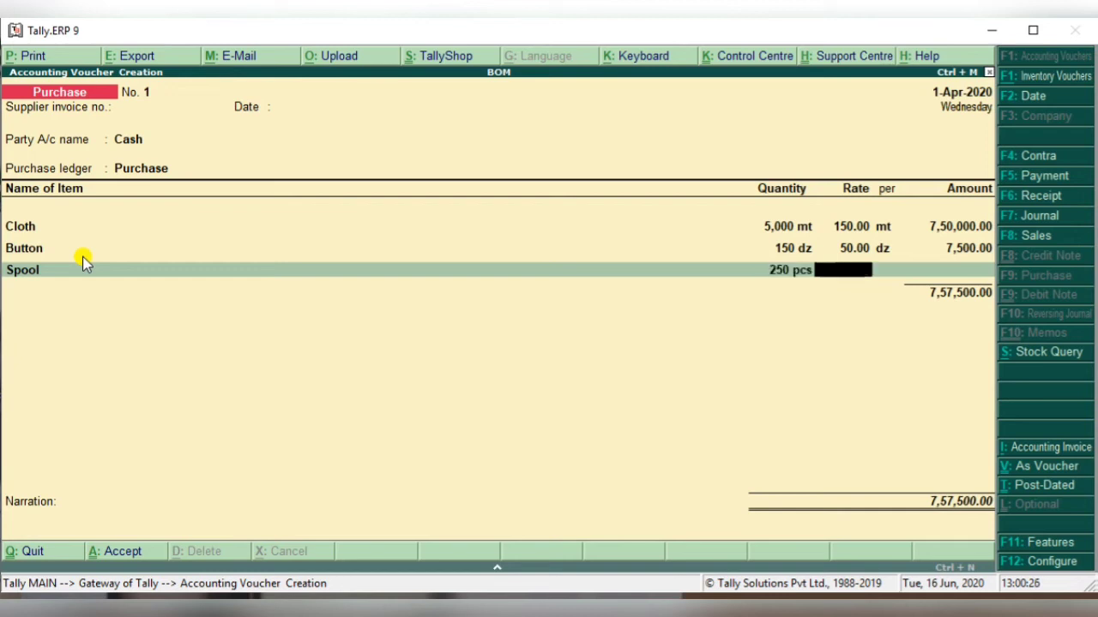
text(10)
key(Return)
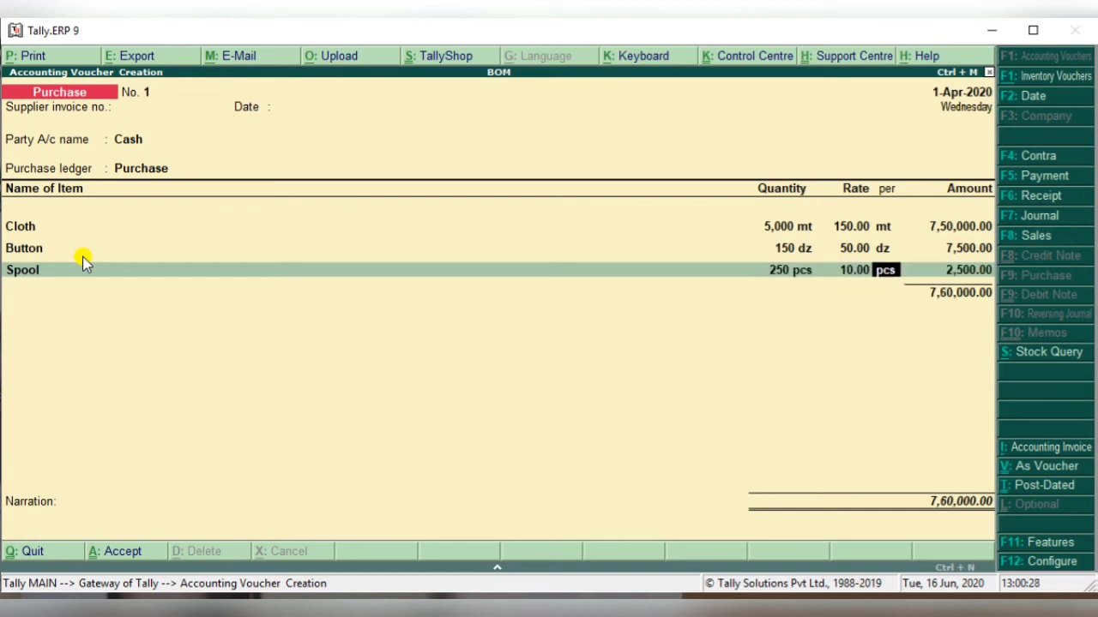
key(Return)
key(Return)
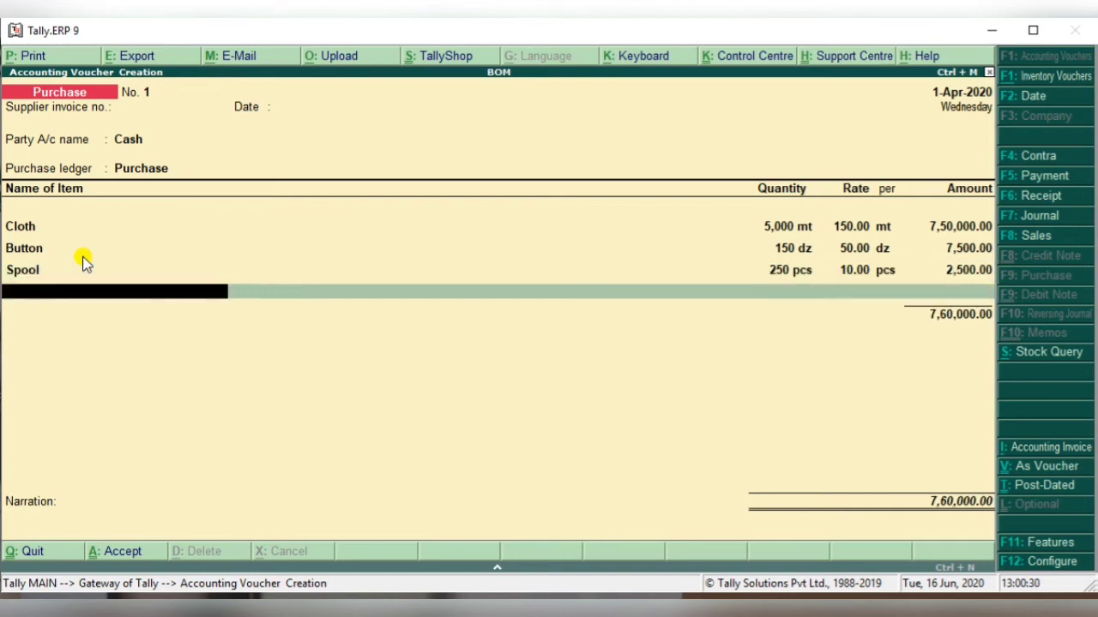
- End the item list, save the purchase voucher without a narration, and return to the Gateway of Tally
key(Return)
key(Return)
key(Return)
key(Return)
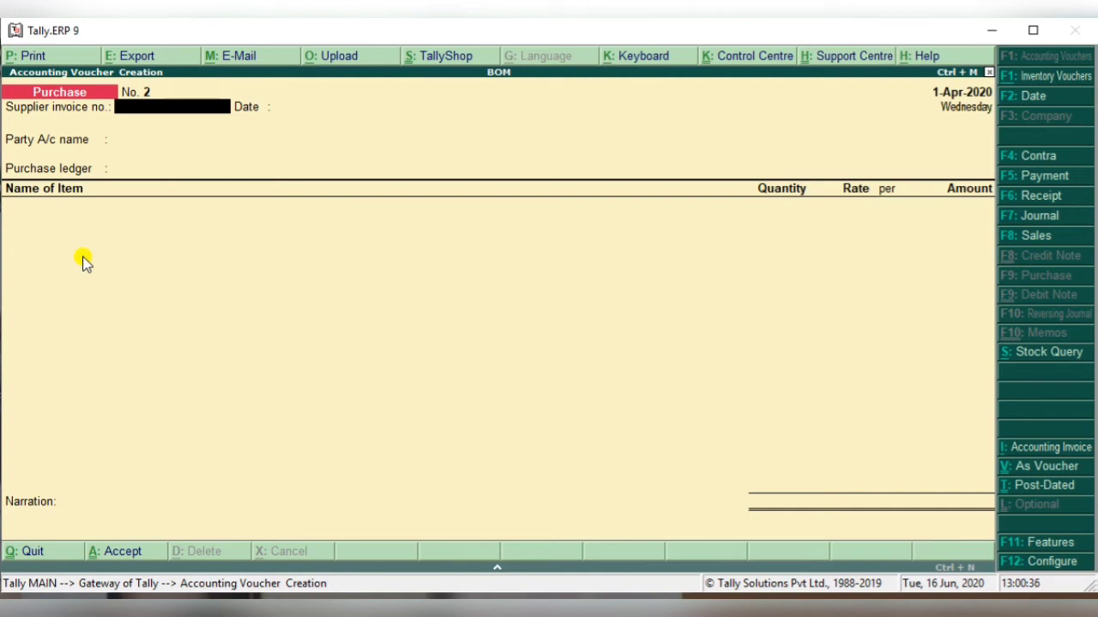
key(Escape)
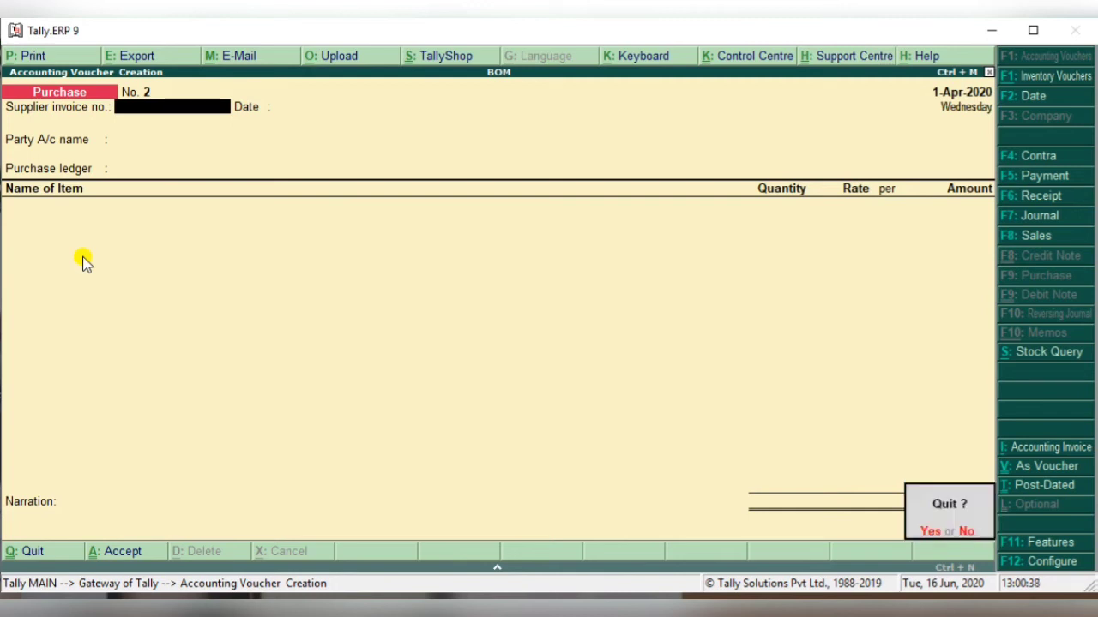
key(Return)
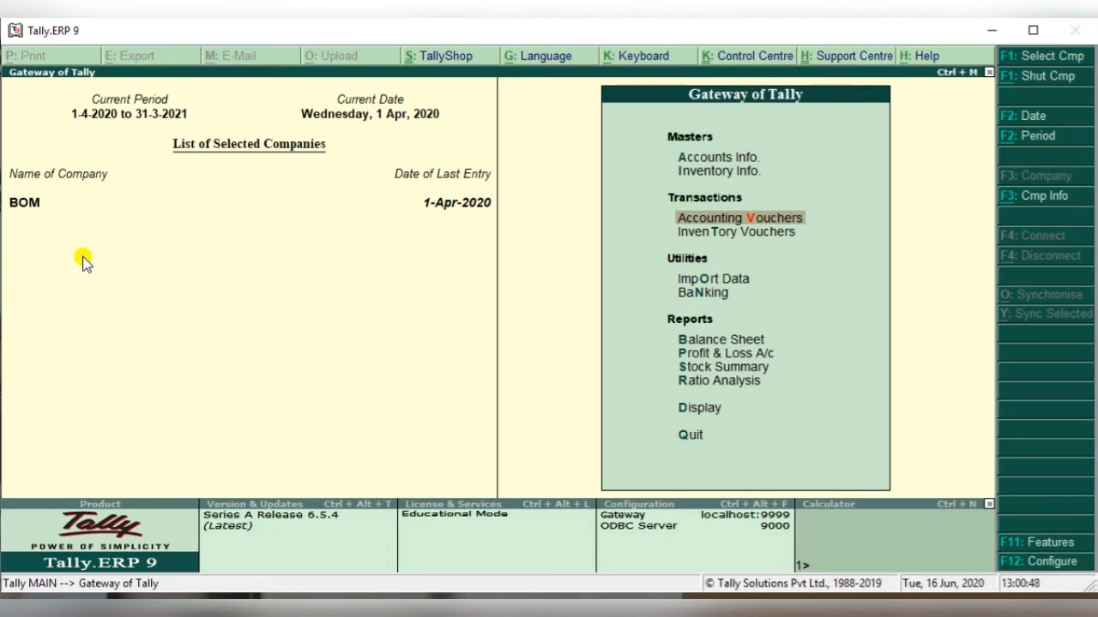
key(Down)
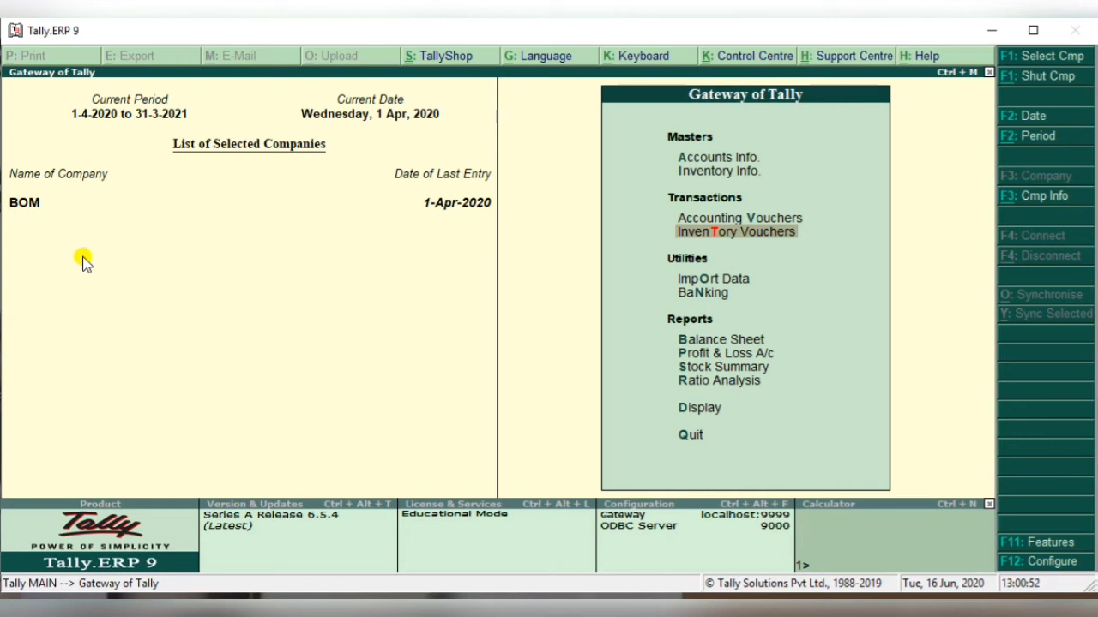
key(Return)
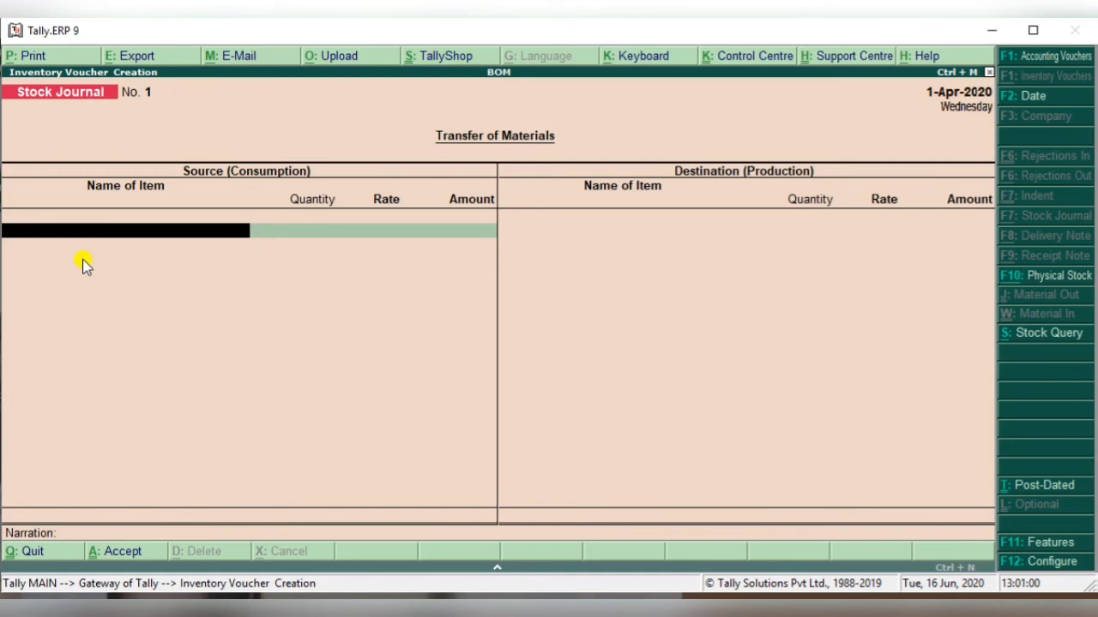
key(Escape)
key(Return)
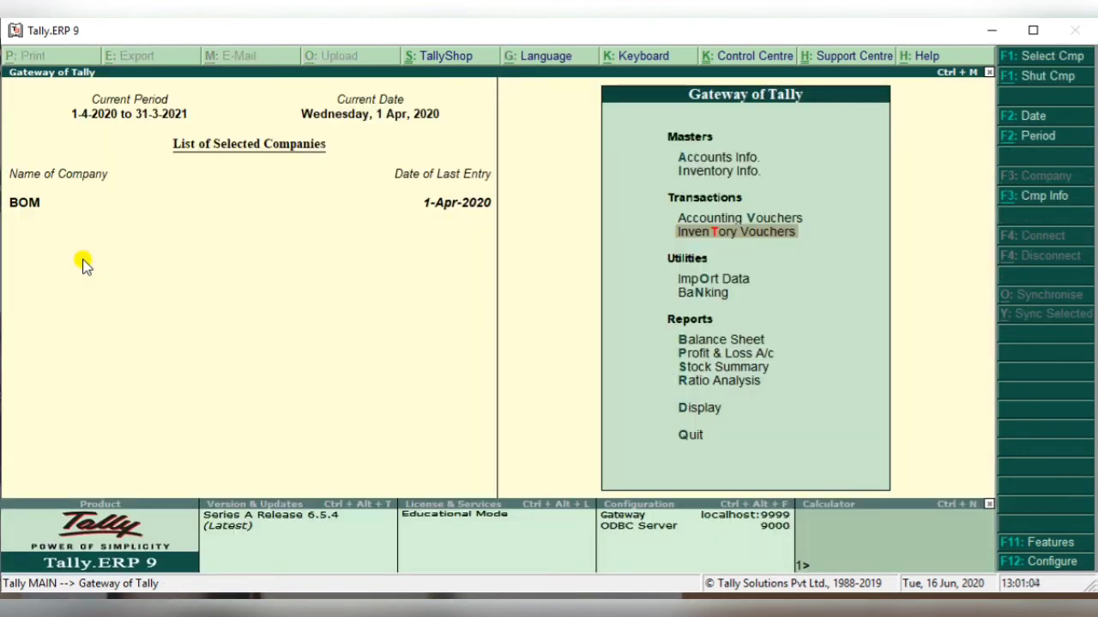
- Start creating a voucher type under Accounts Info., named Manufacturing Voucher, with the alias left blank
key(Up)
key(Up)
key(Up)
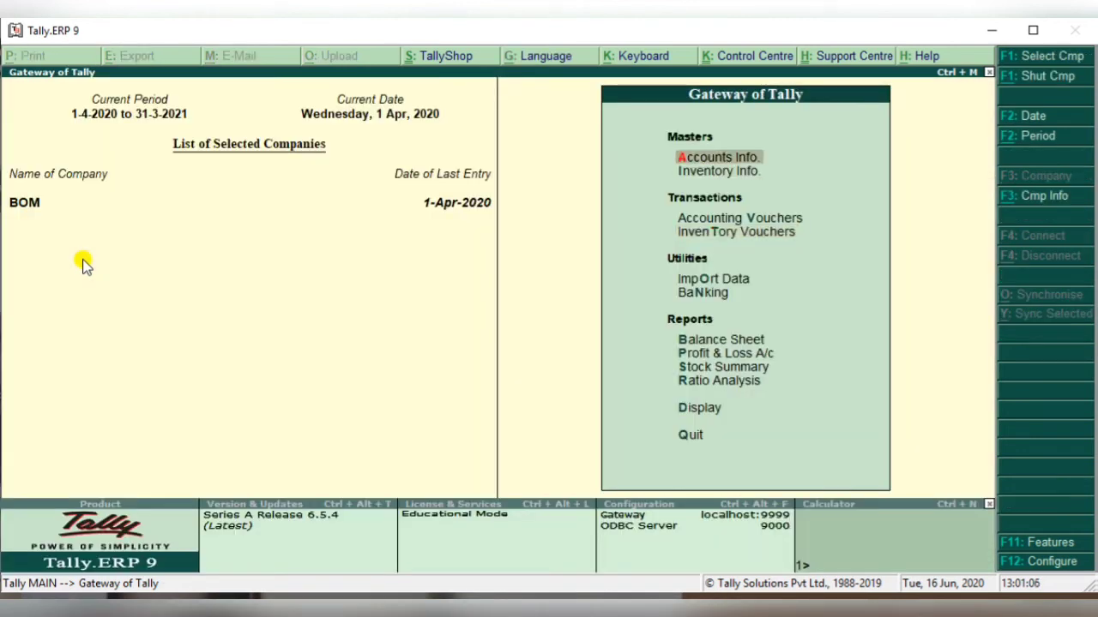
key(Return)
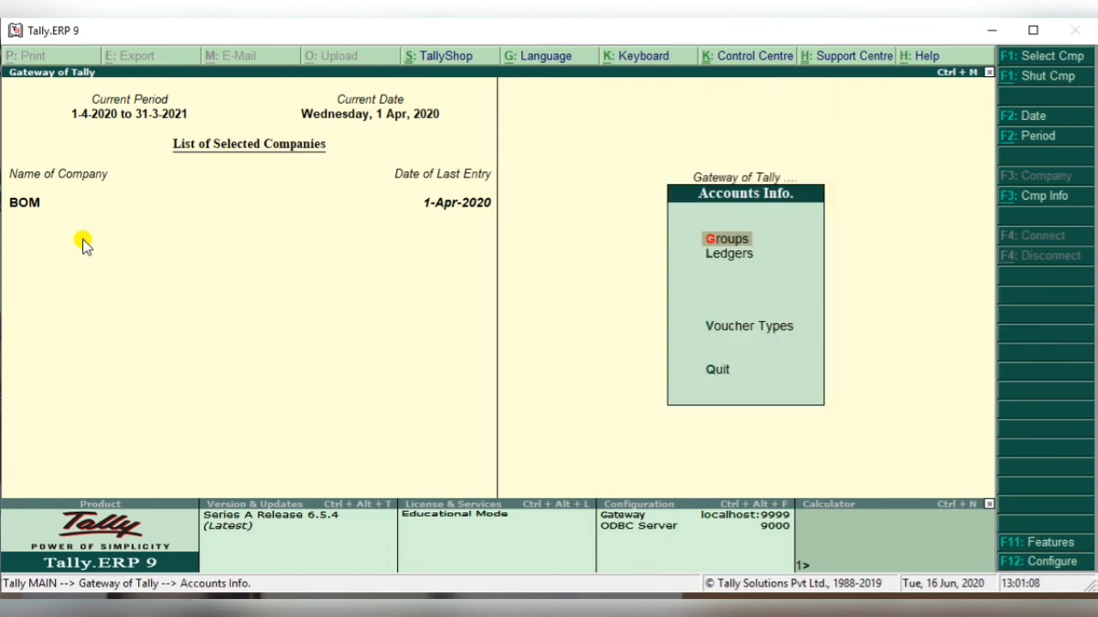
key(Down)
key(Down)
key(Down)
key(Up)
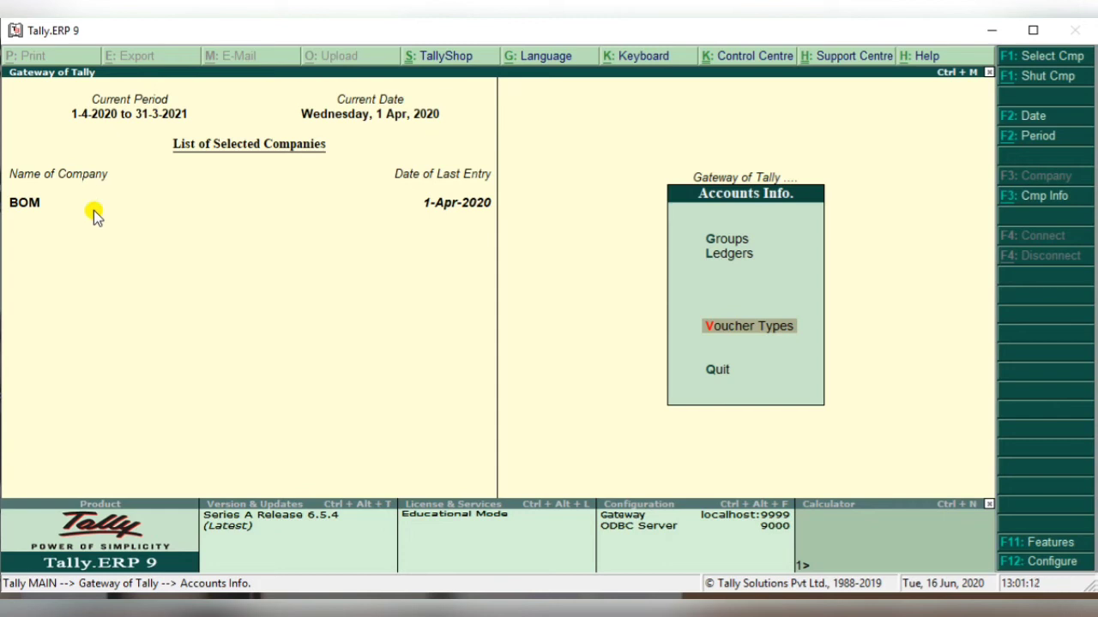
key(Return)
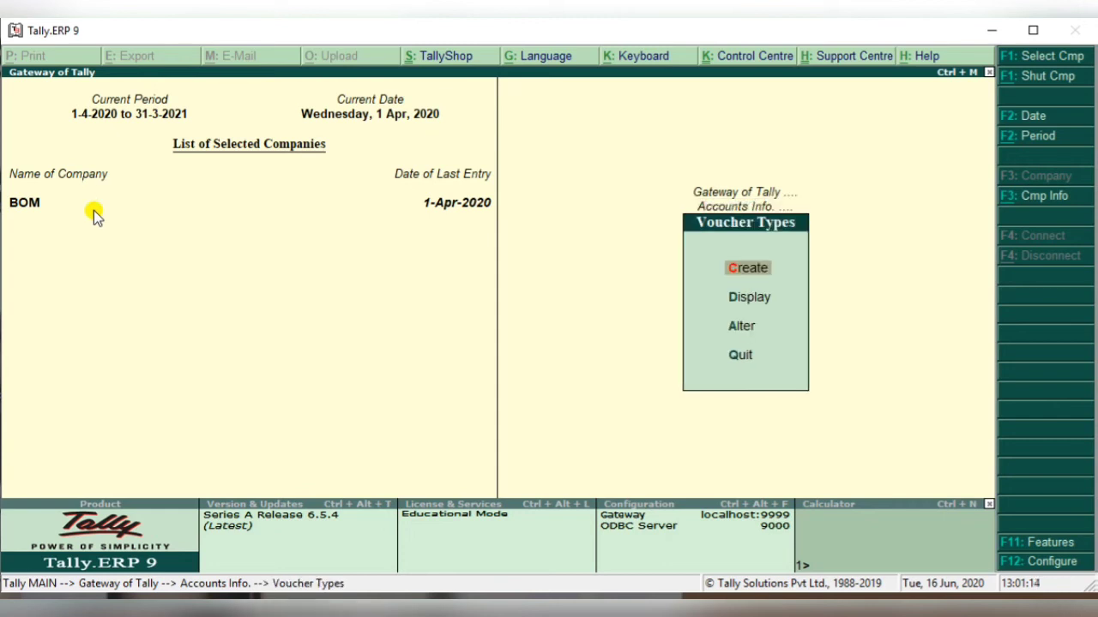
key(Return)
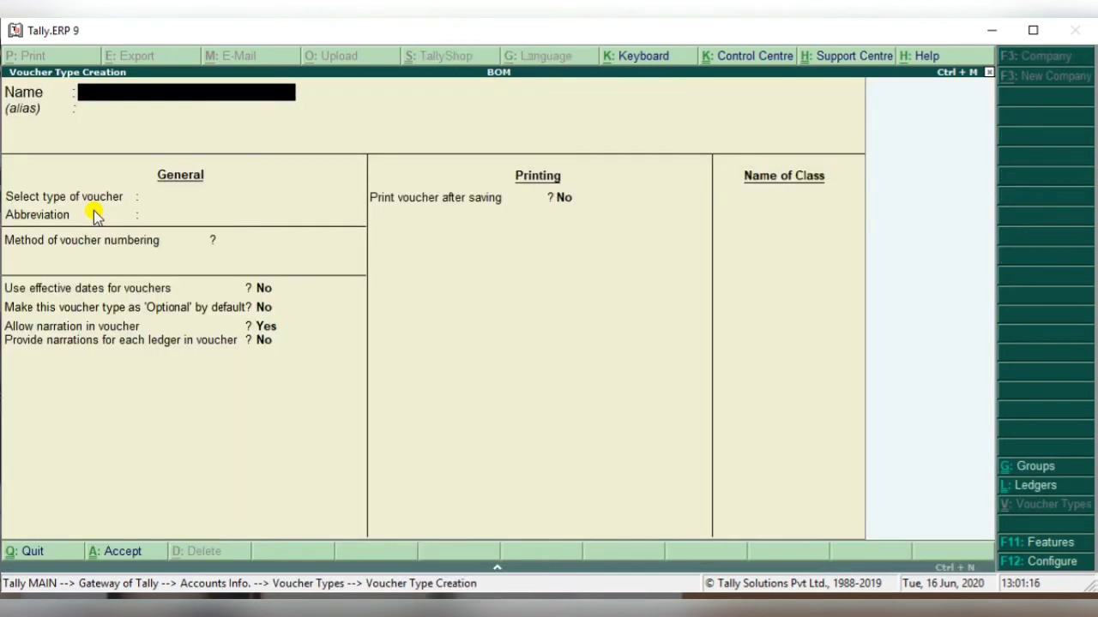
text(Manufactur)
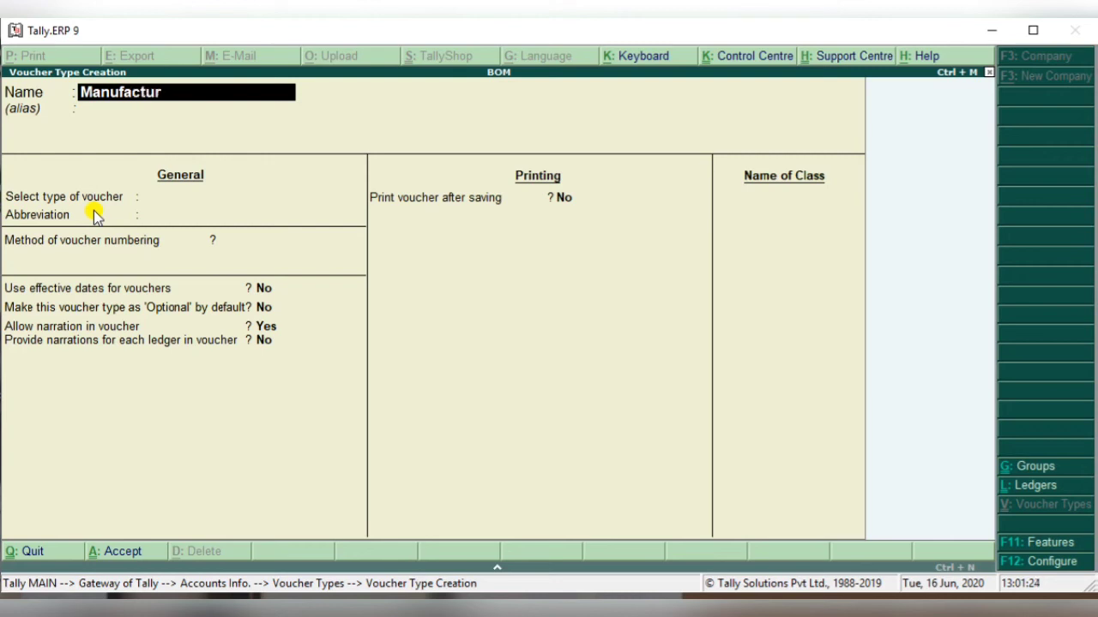
text(ing Voucher)
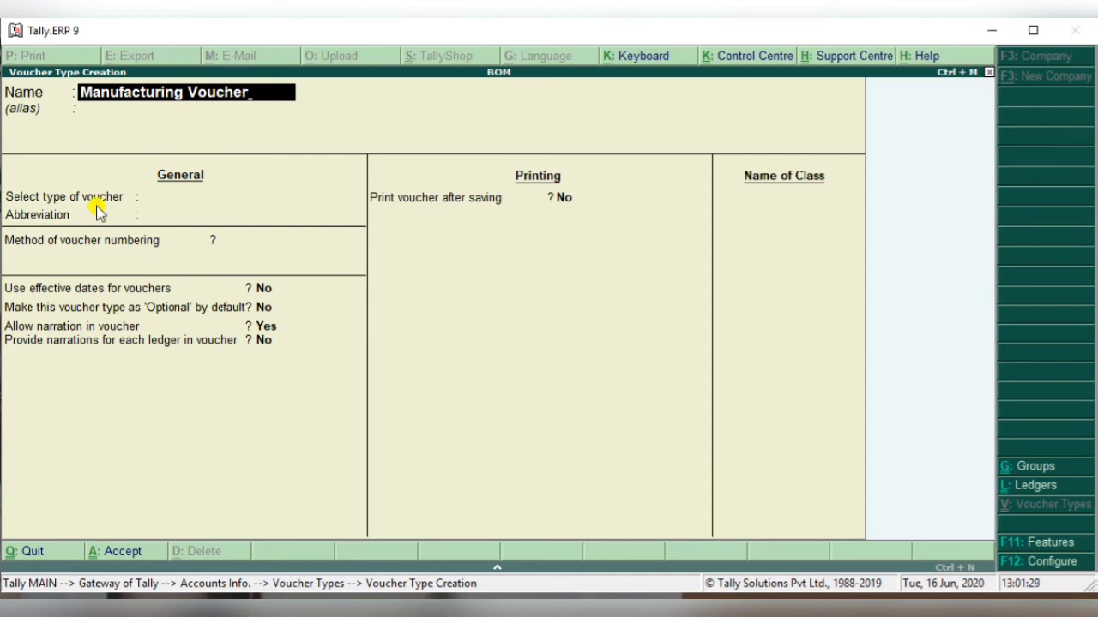
key(Return)
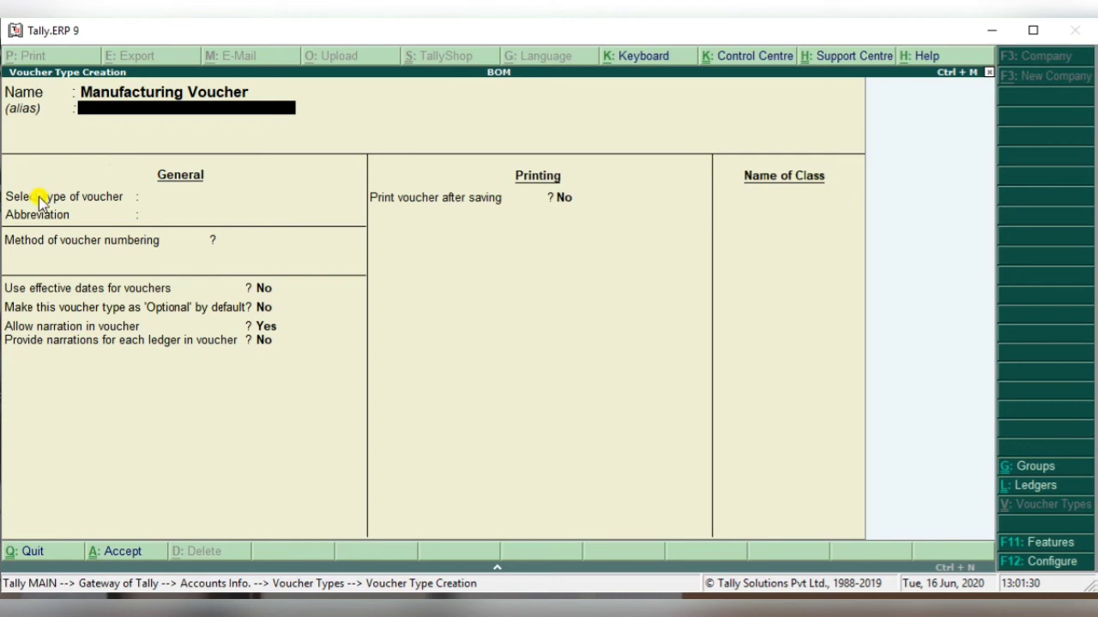
key(Return)
- Set the type of voucher for Manufacturing Voucher to Stock Journal
key(Return)
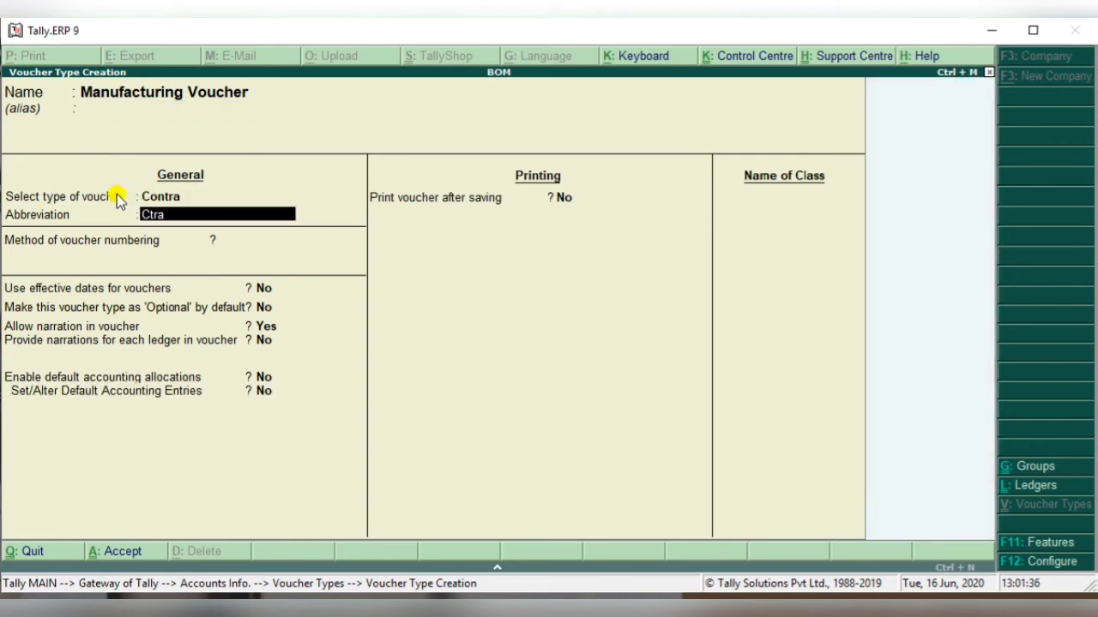
key(BackSpace)
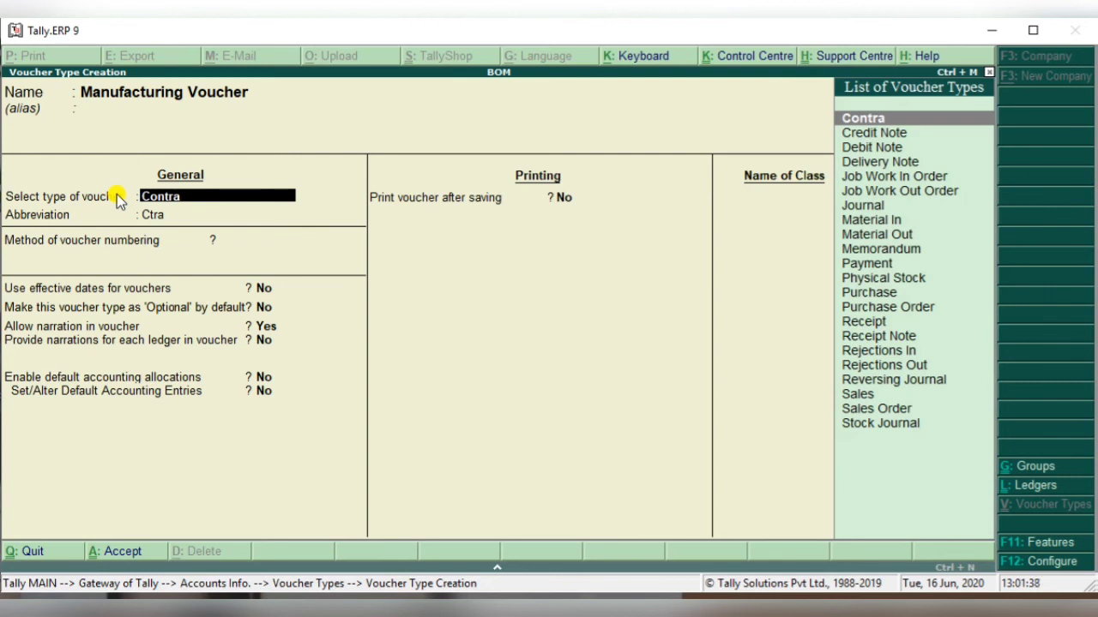
text(S)
key(Down)
key(Down)
key(Down)
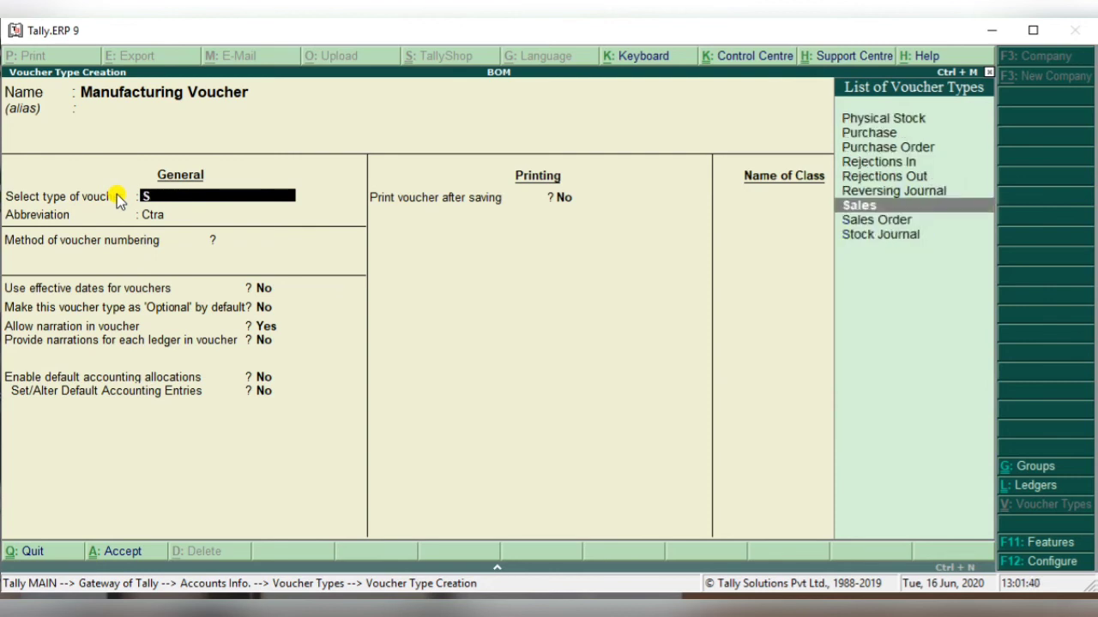
key(Return)
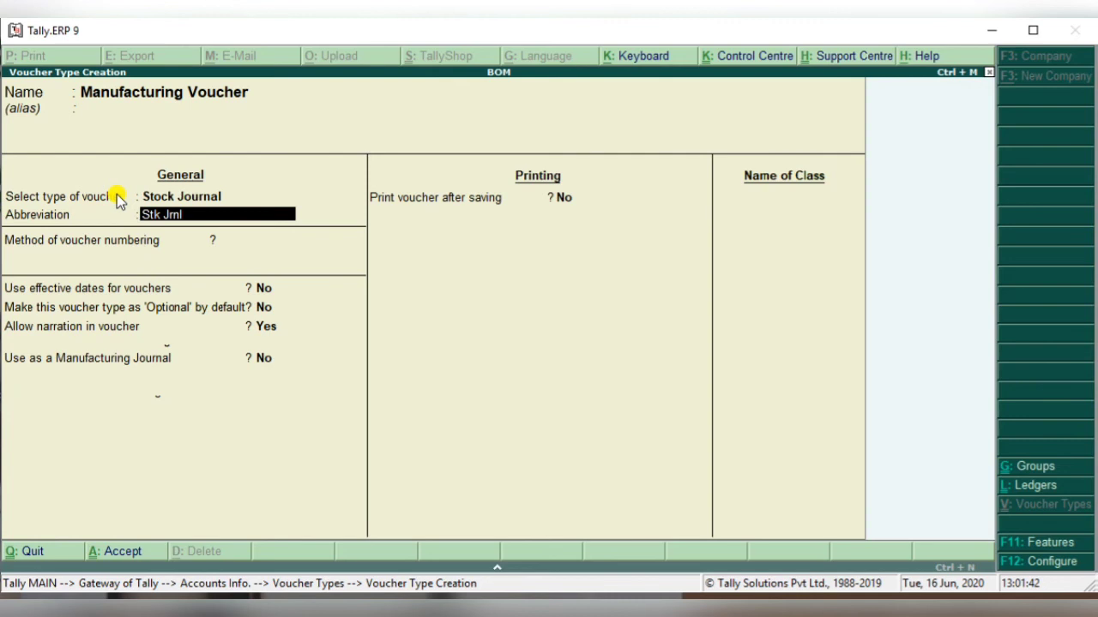
- Accept abbreviation Stk Jrnl, Automatic numbering, no advanced configuration, effective dates or optional default, and narration allowed for the voucher type
key(Return)
key(Return)
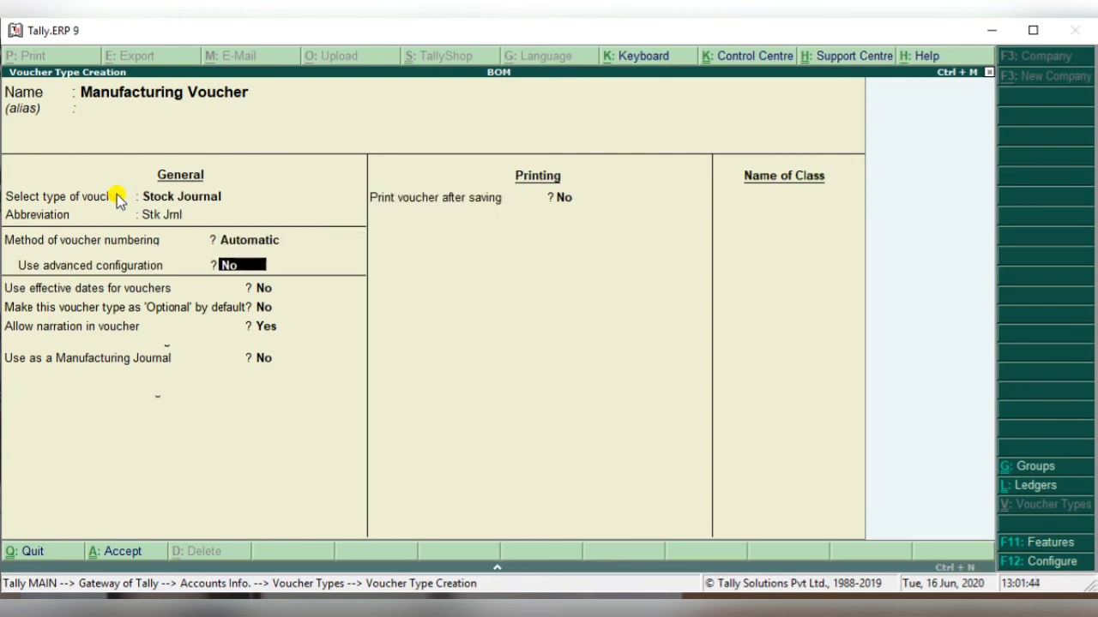
key(Return)
key(Return)
key(Return)
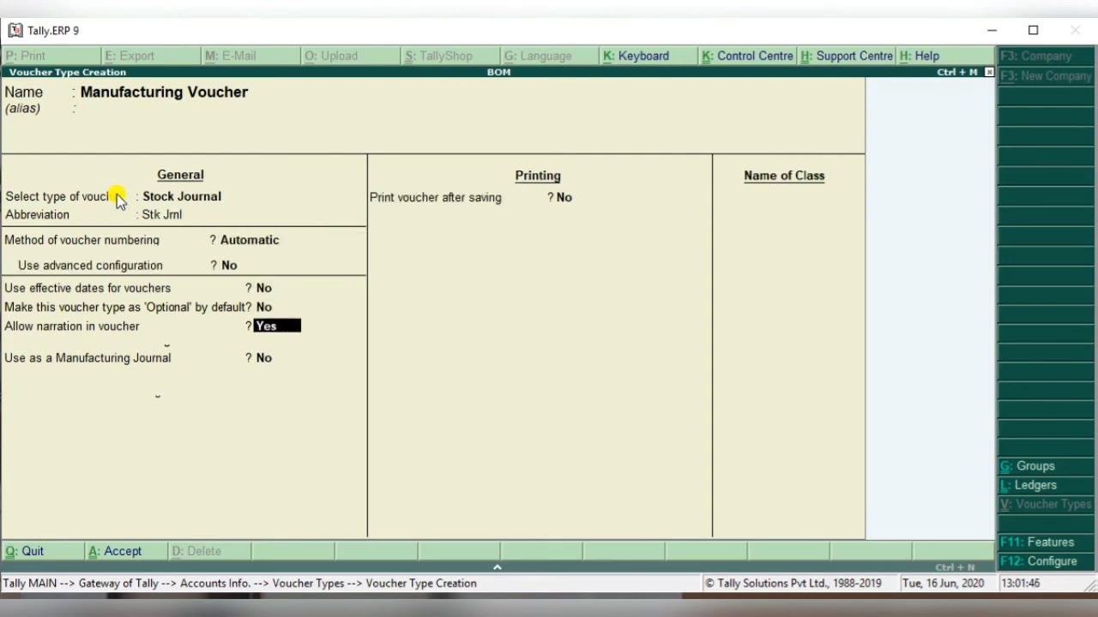
key(Return)
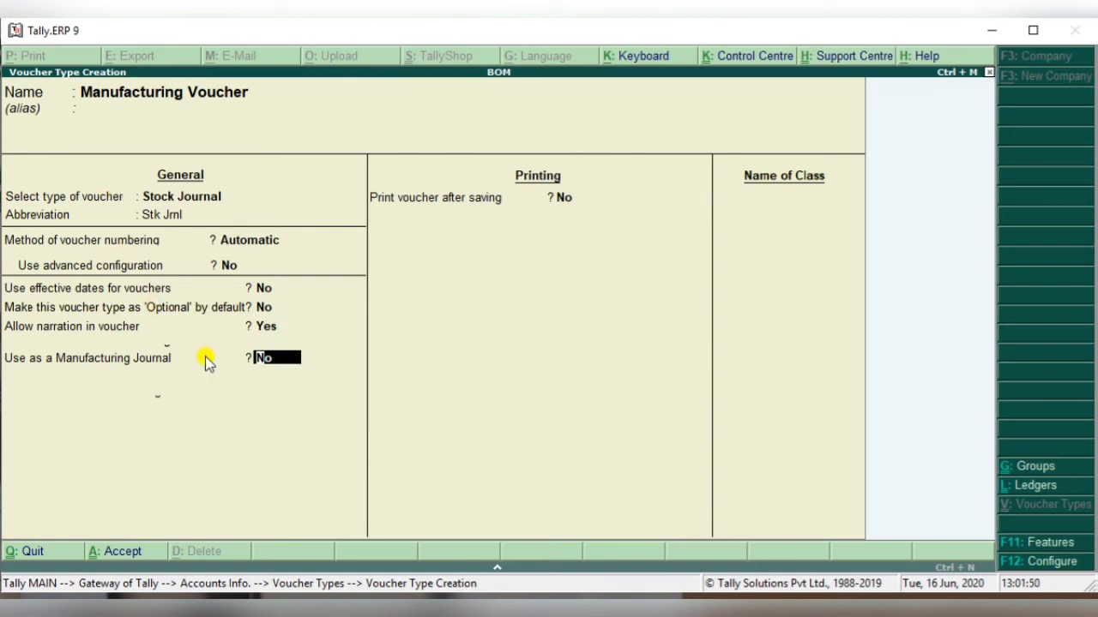
- Save the voucher type as a Manufacturing Journal with printing after saving off, and return to the Gateway of Tally
text(y)
key(Return)
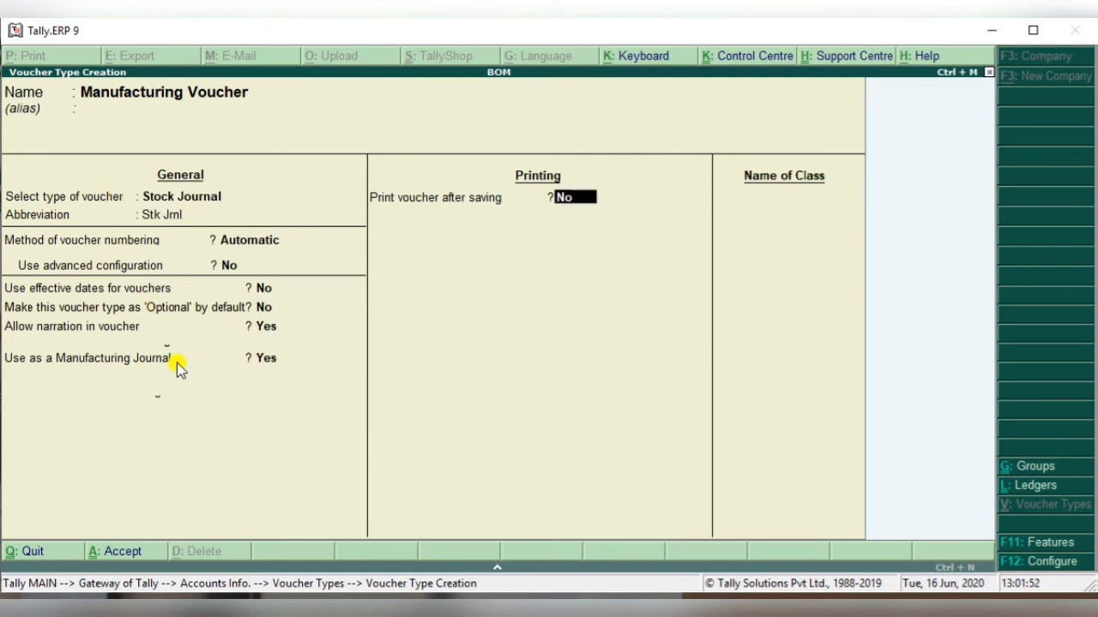
key(Return)
key(y)
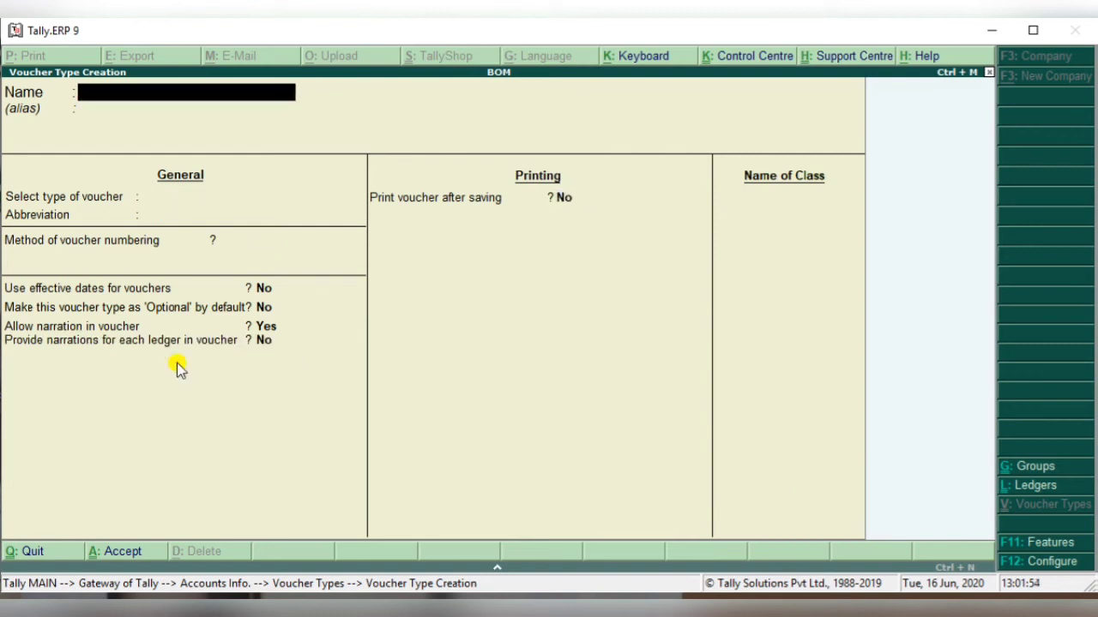
key(Escape)
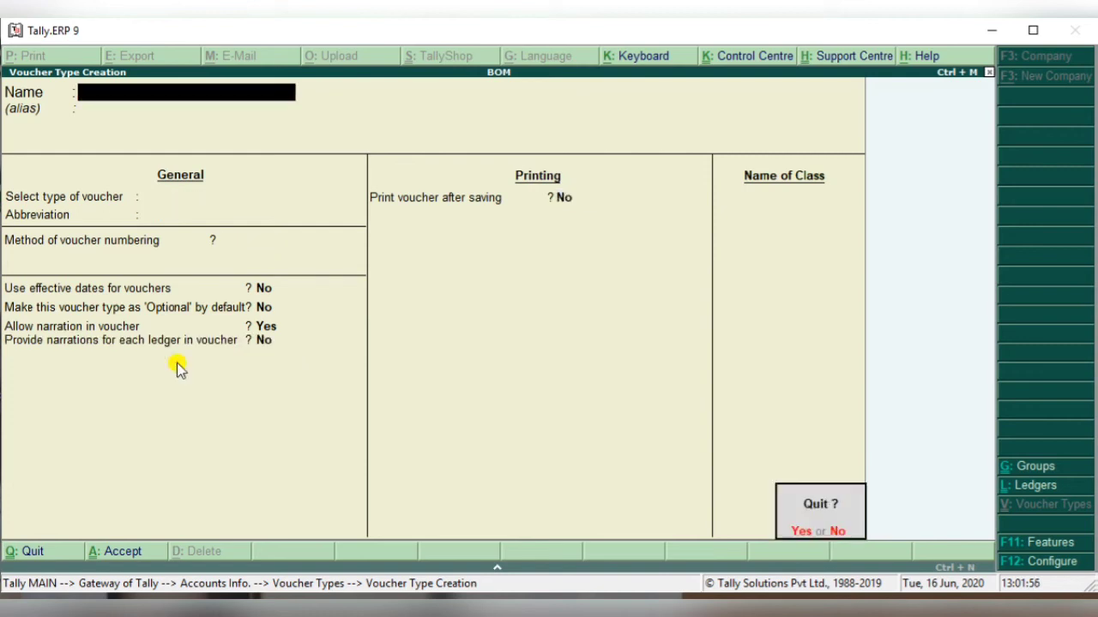
key(y)
key(Escape)
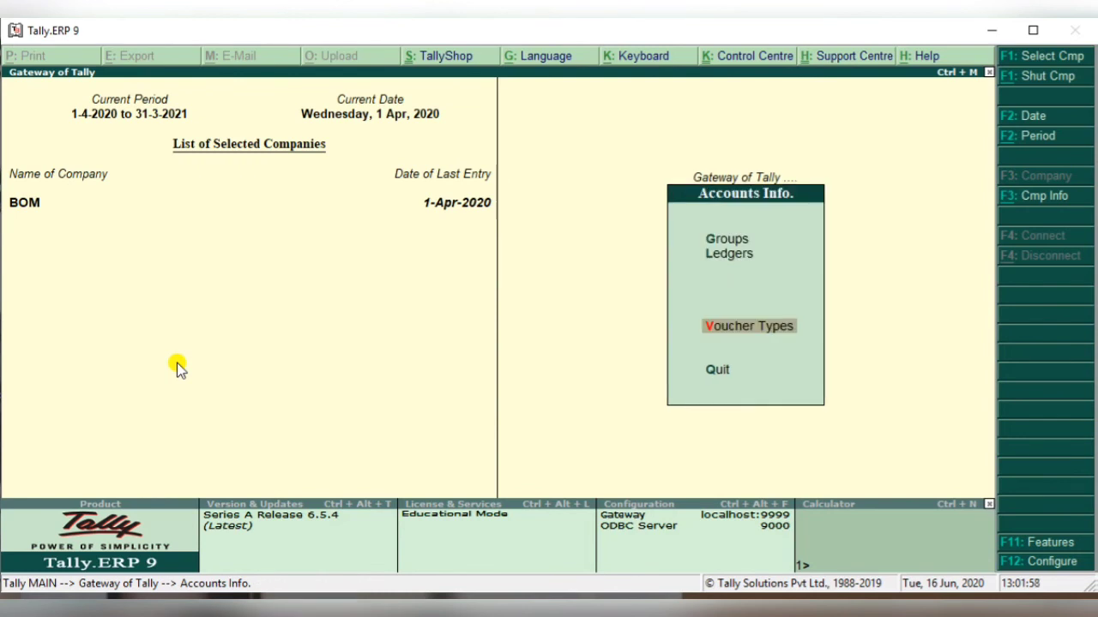
key(Escape)
- Start an inventory voucher and change its type from Stock Journal to Manufacturing Voucher
key(t)
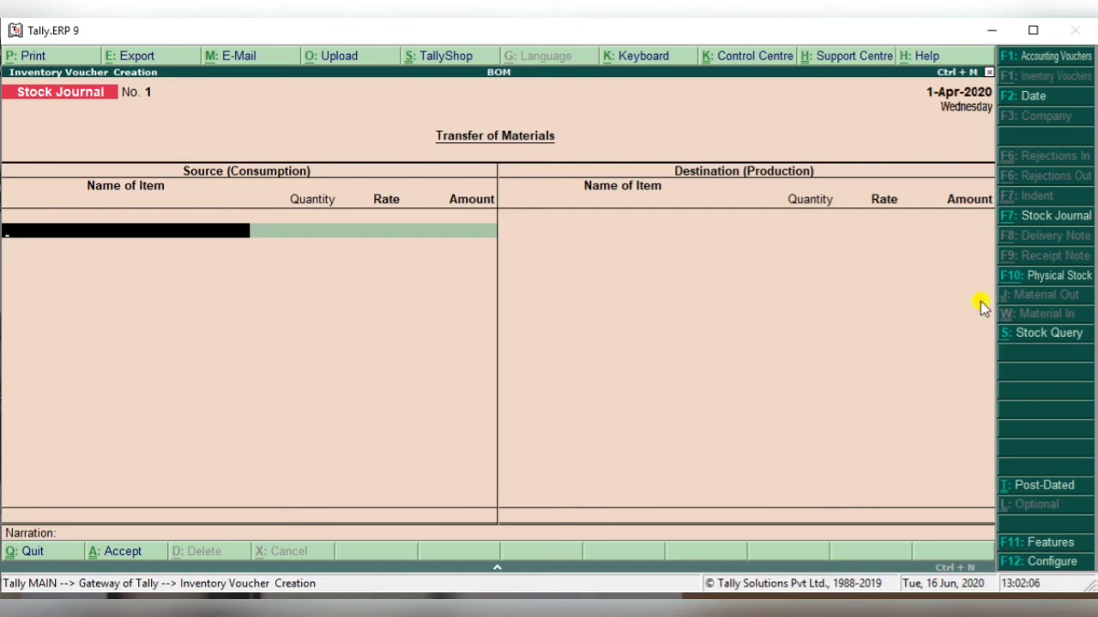
click(1032, 220)
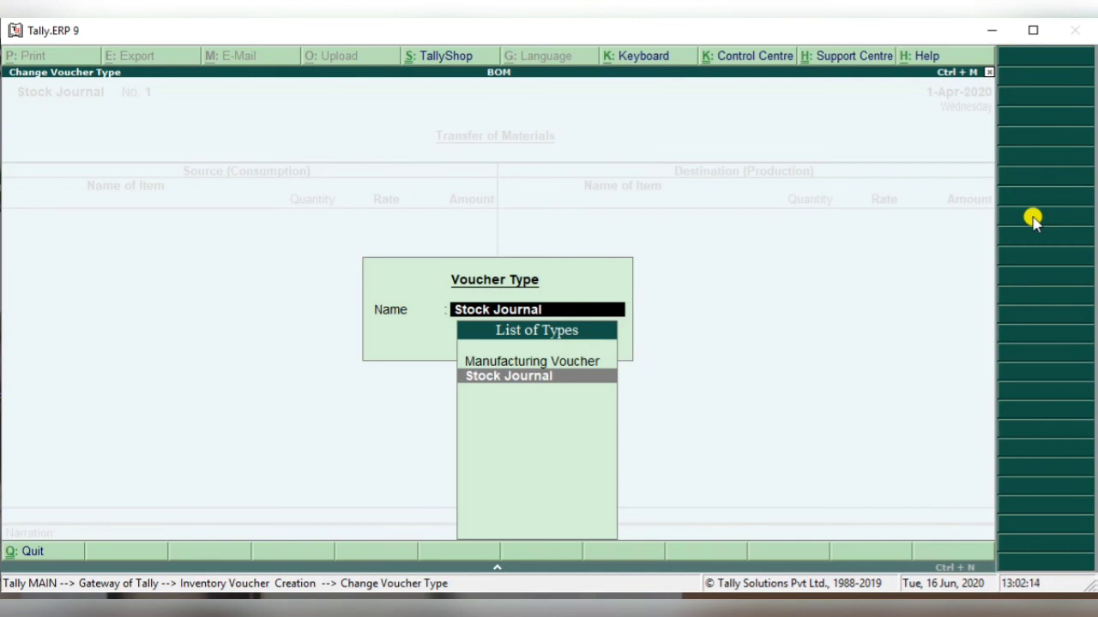
click(549, 364)
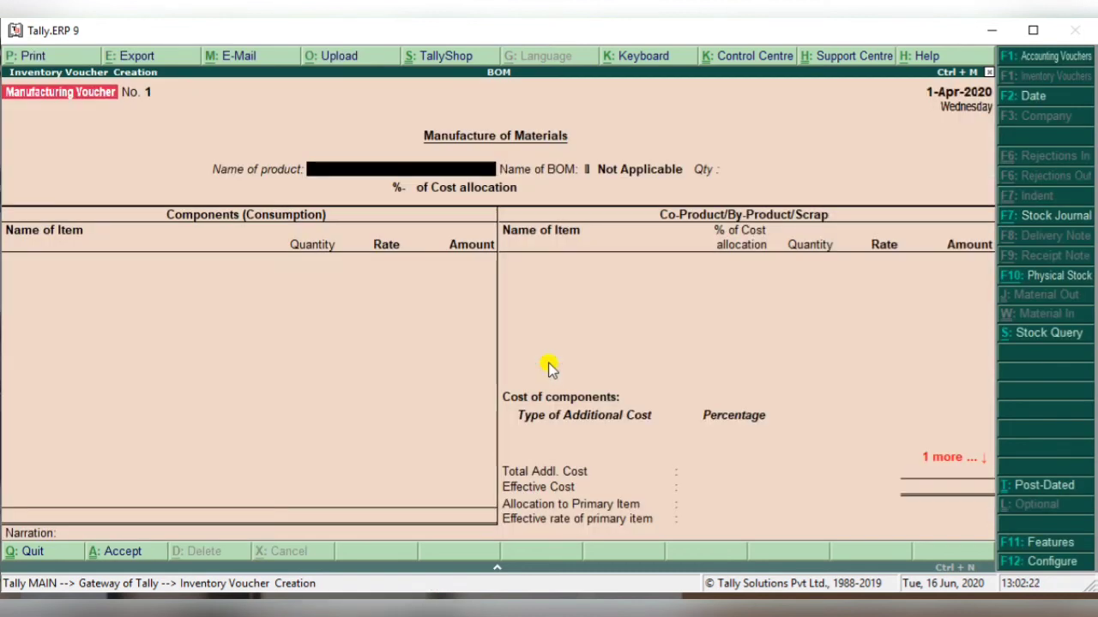
- Select Shirt as the product to manufacture with the Shirt BOM, and set the quantity to 200 pcs
text(S)
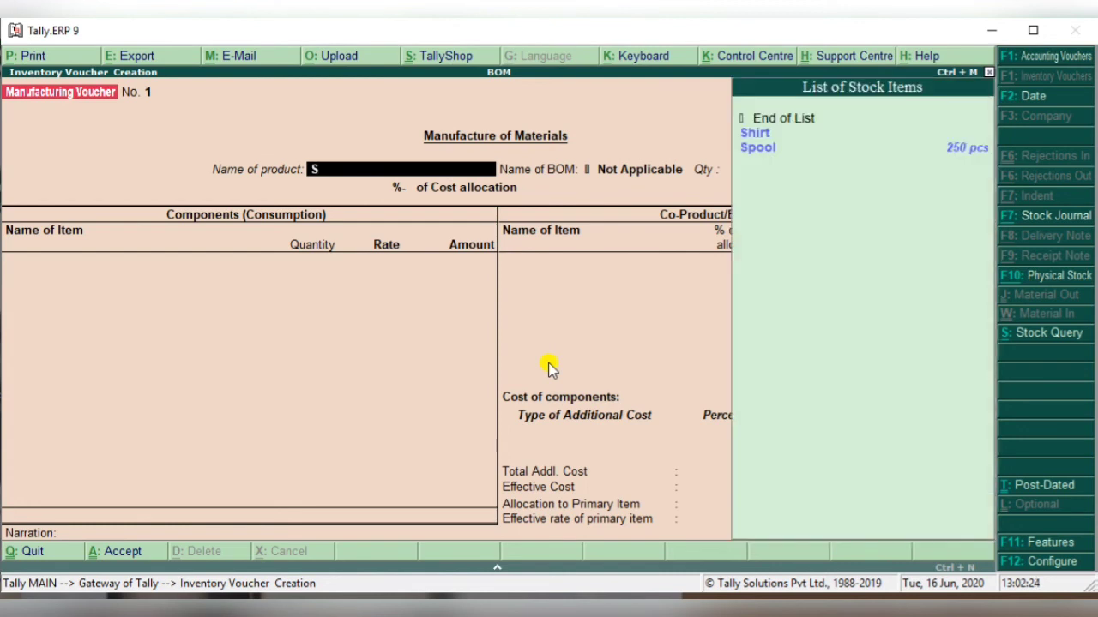
text(hi)
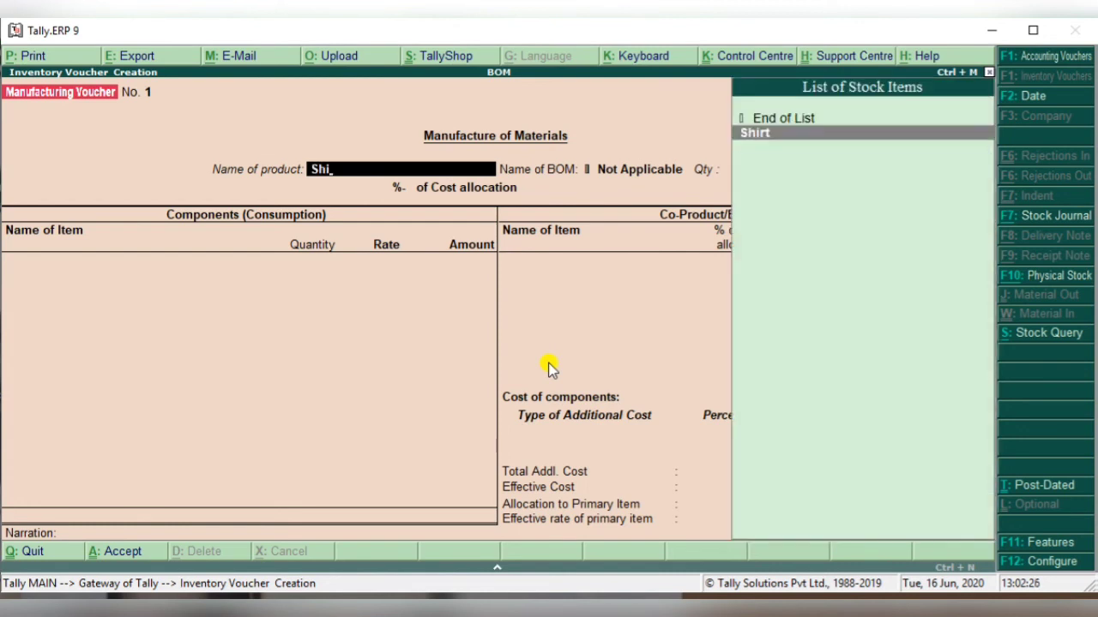
key(Return)
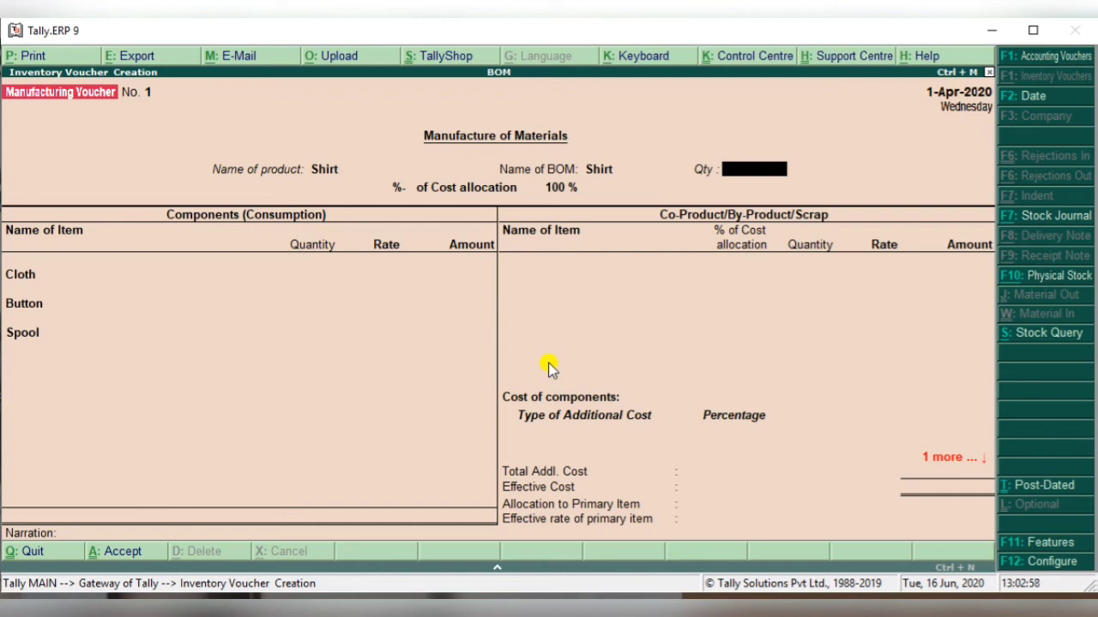
text(200)
key(Return)
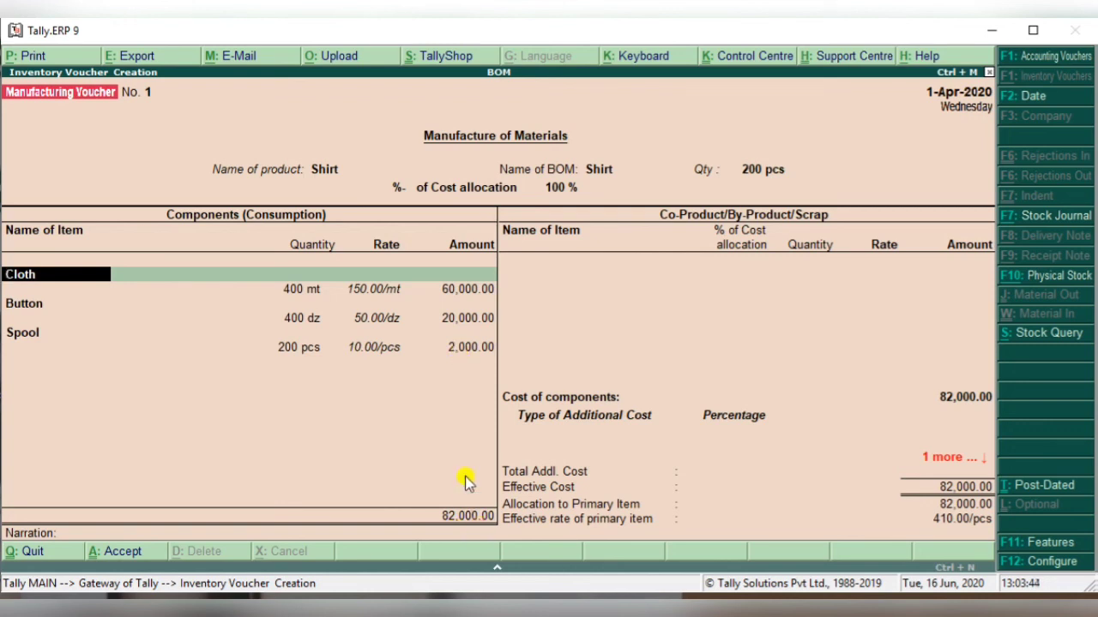
- Accept the BOM-filled quantities and rates of the Cloth, Button and Spool components as they stand
key(Return)
key(Return)
key(Return)
key(Return)
key(Return)
key(Return)
key(Return)
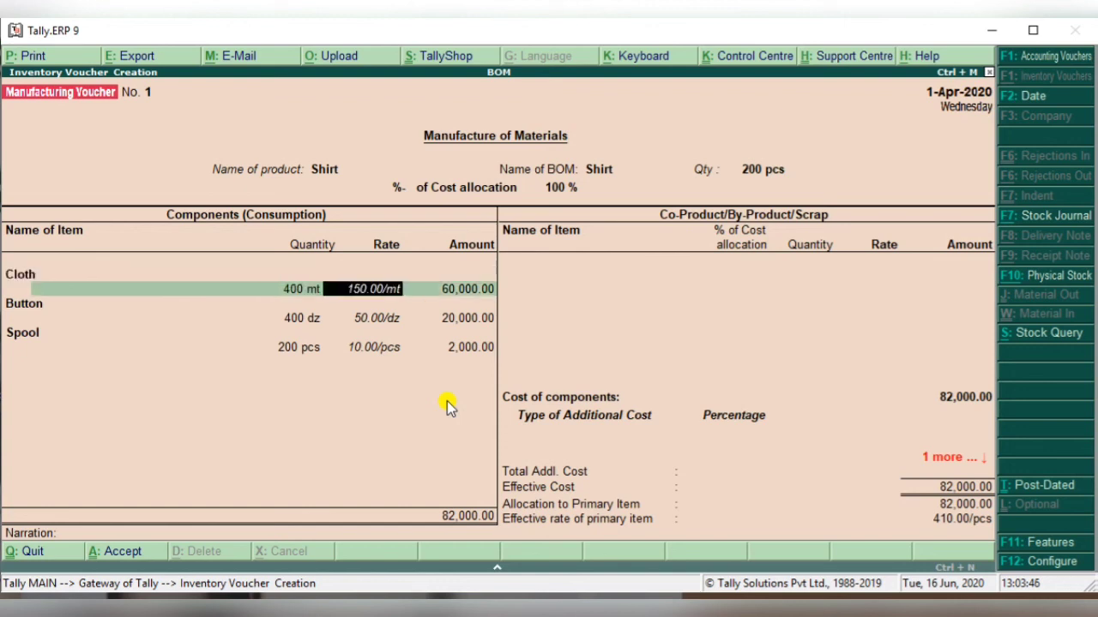
key(Return)
key(Return)
key(Return)
key(Return)
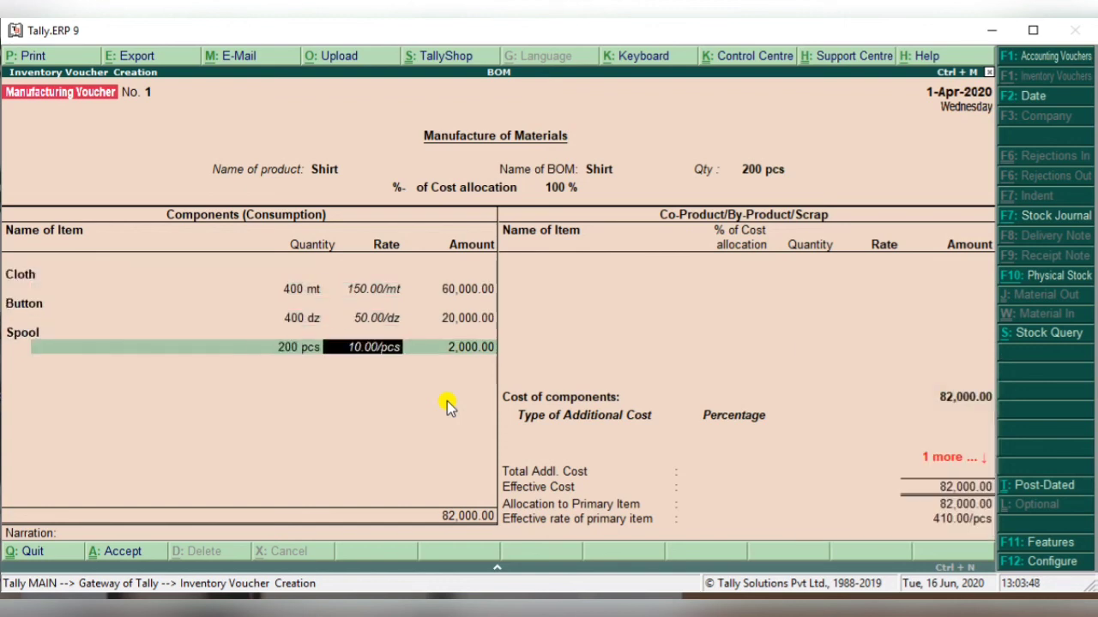
key(Return)
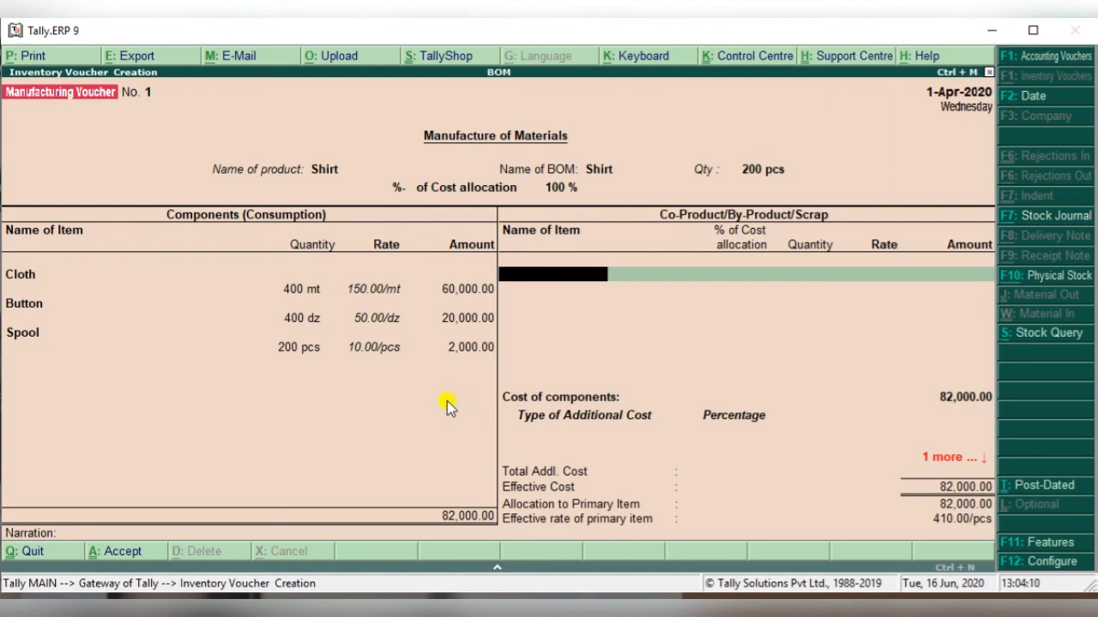
- Start creating a by-product stock item named Garbage from within the voucher, without an alias, under the Raw Material group
key(Return)
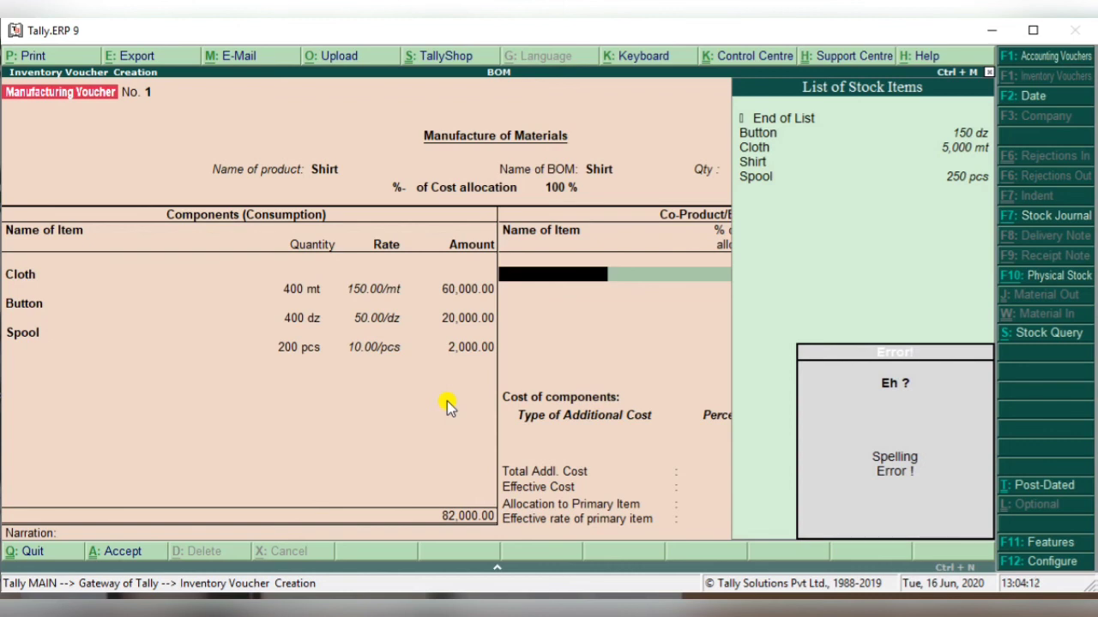
key(alt+c)
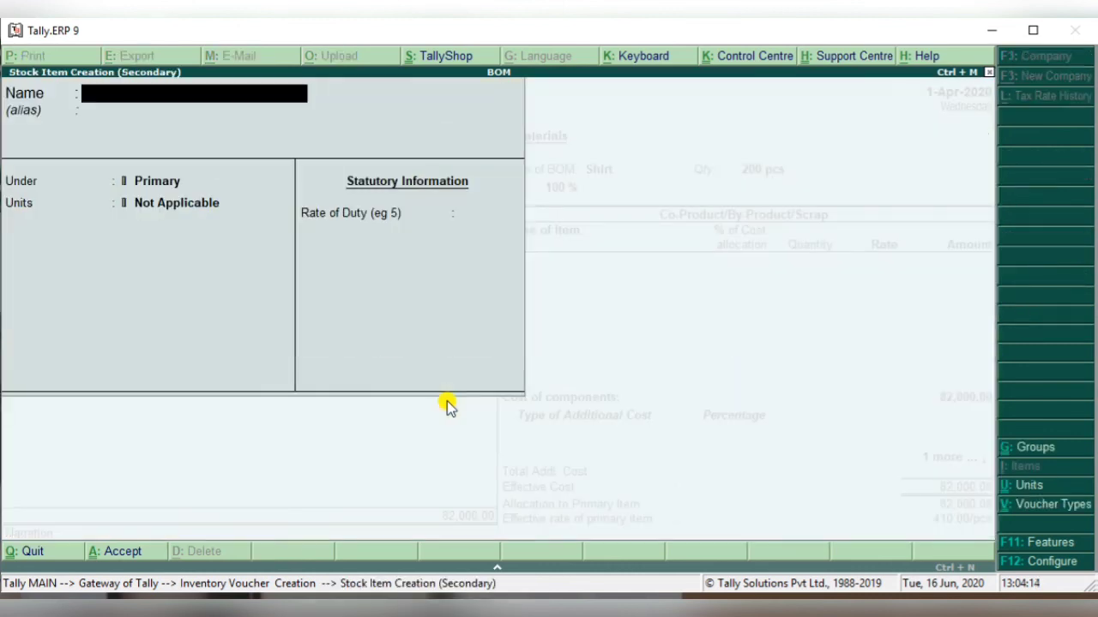
text(Garbage)
key(Return)
key(Return)
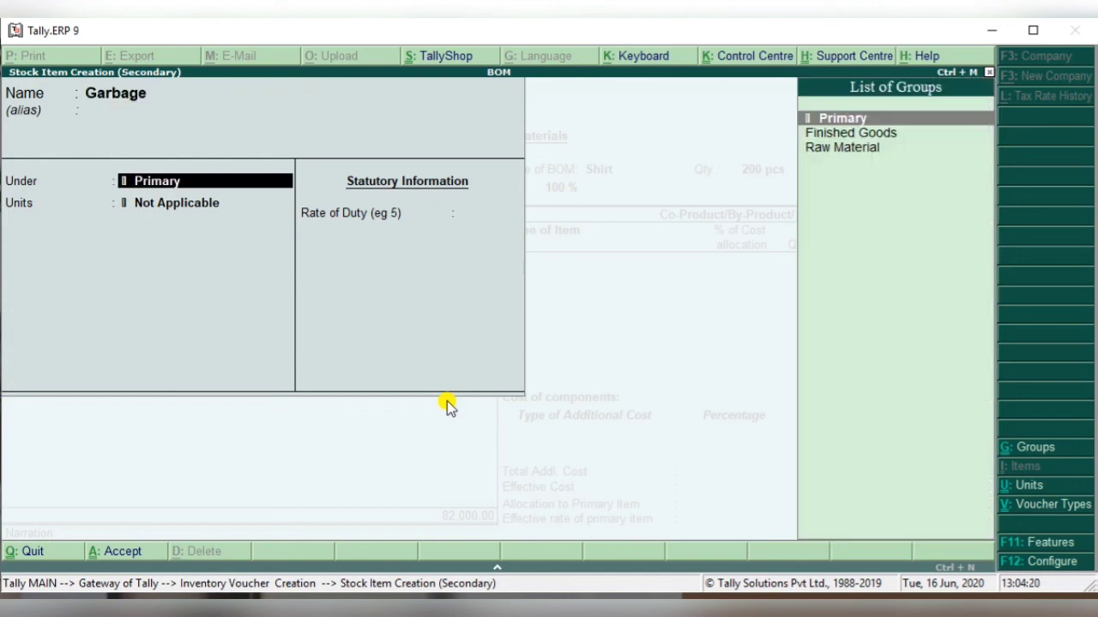
key(Down)
key(Down)
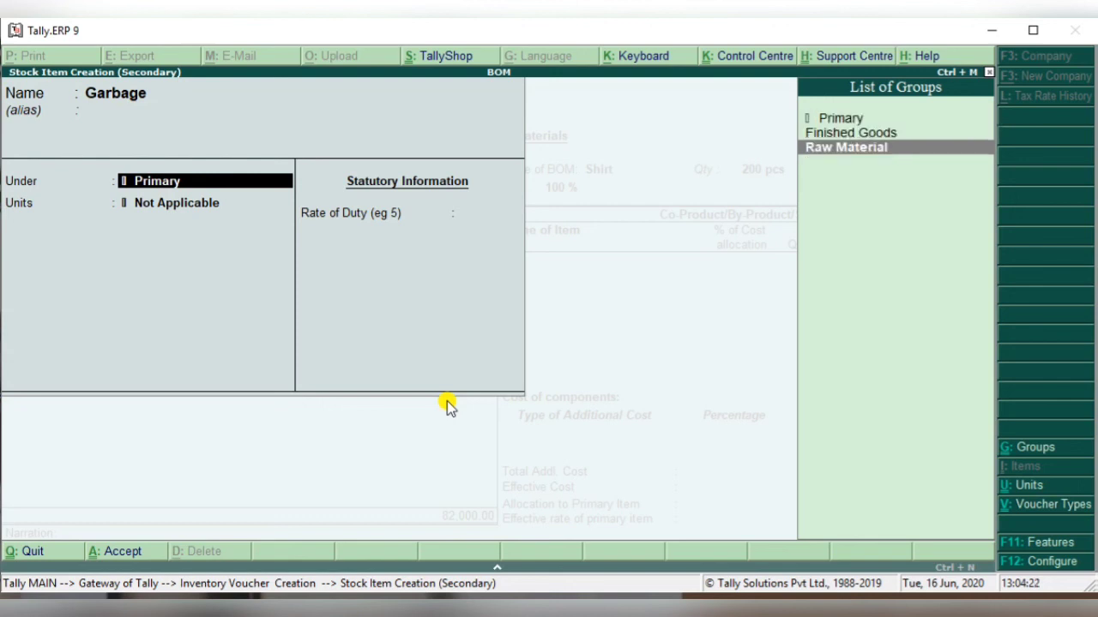
key(Return)
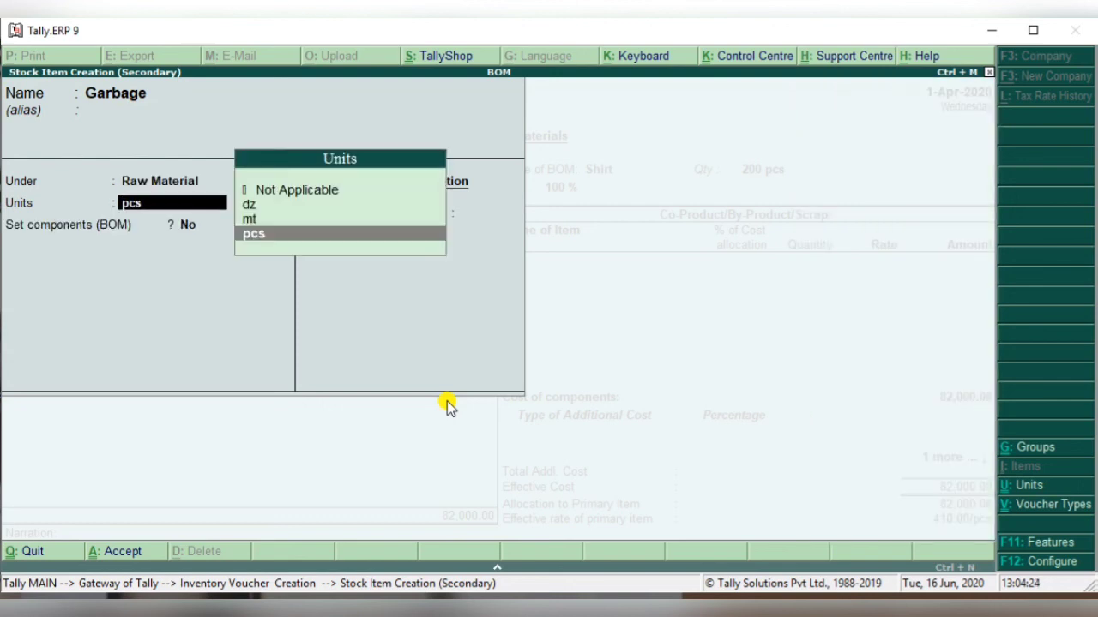
- Create a simple unit with symbol kg, no formal name and 0 decimal places for the Garbage item
key(alt+c)
text(kg)
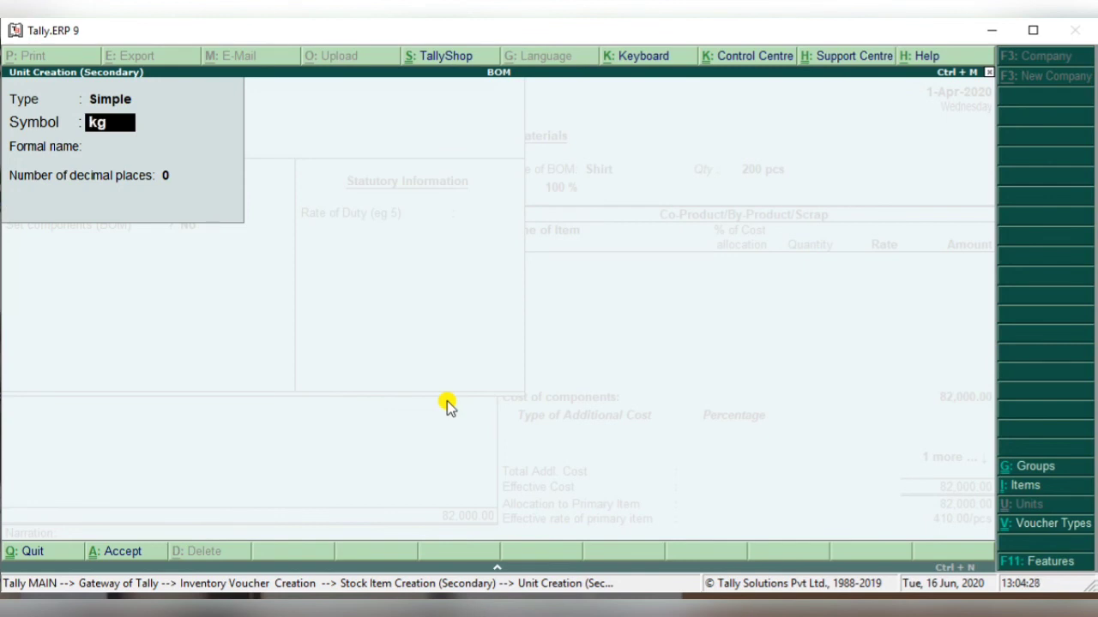
key(Return)
key(Return)
key(Return)
key(Return)
- Save the Garbage item with unit kg, no BOM components and a duty rate of 0
key(Return)
key(Return)
key(Return)
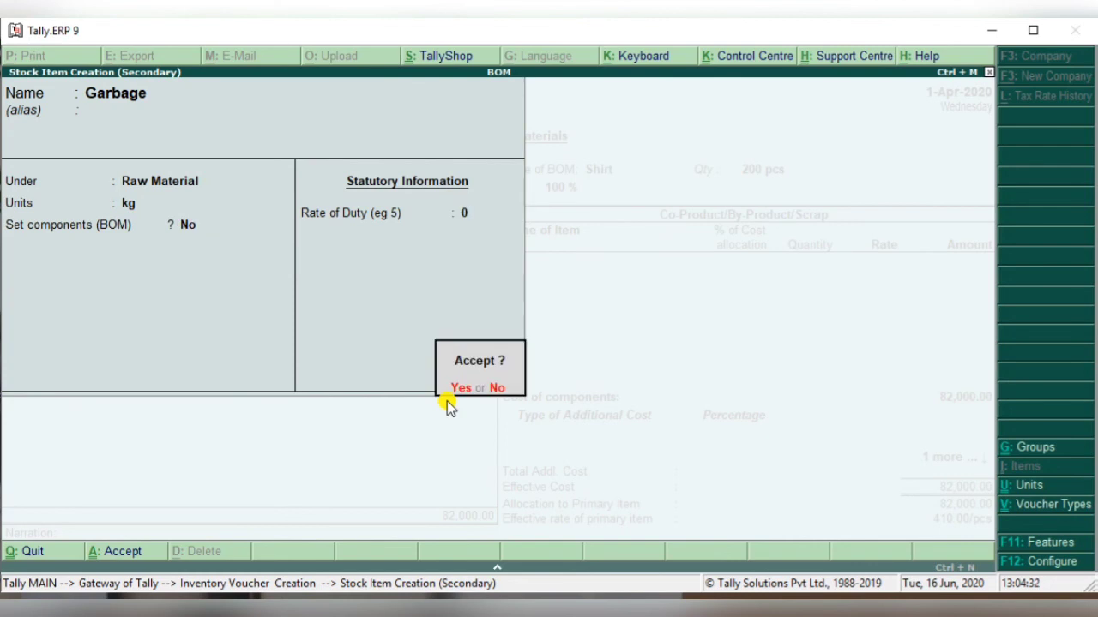
key(Return)
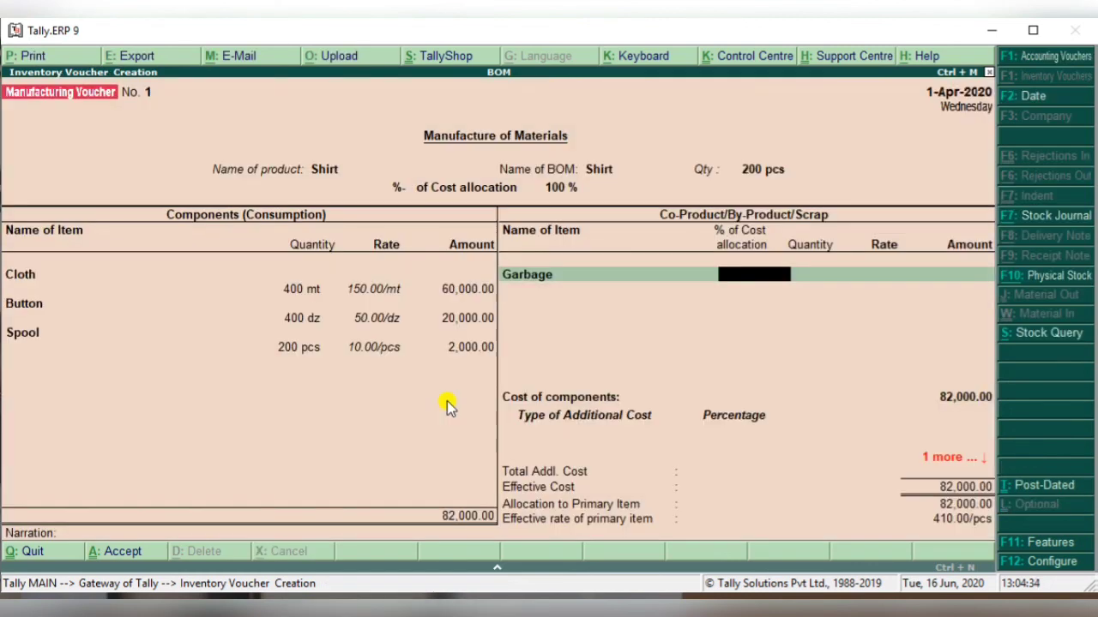
- Allocate 2 % of the cost to Garbage and set its quantity to 2 kg
text(2)
key(Return)
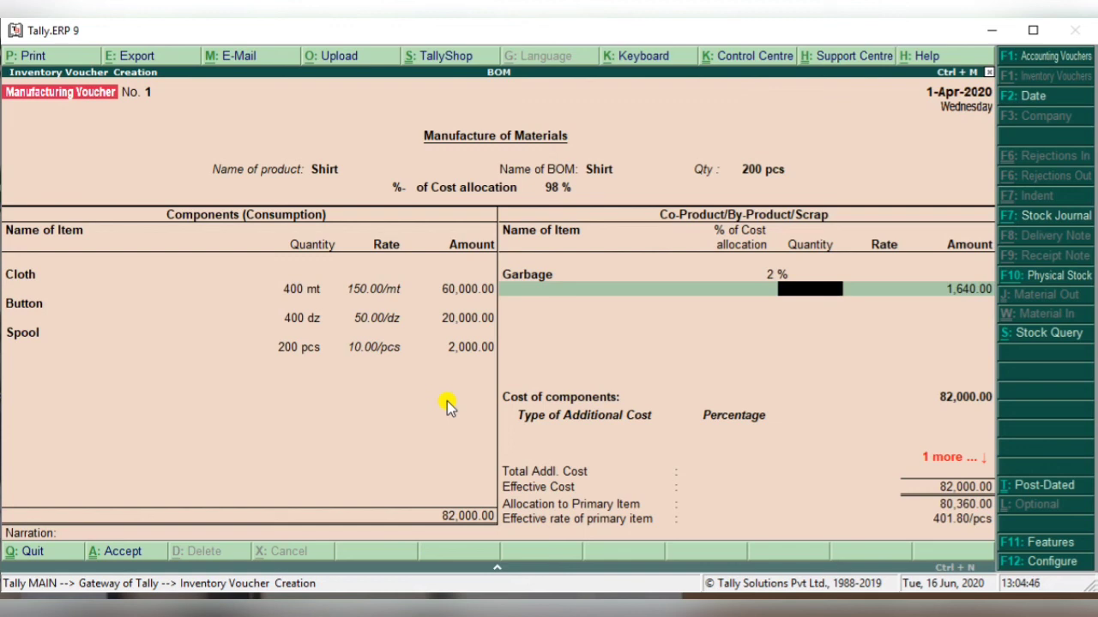
text(2)
key(Return)
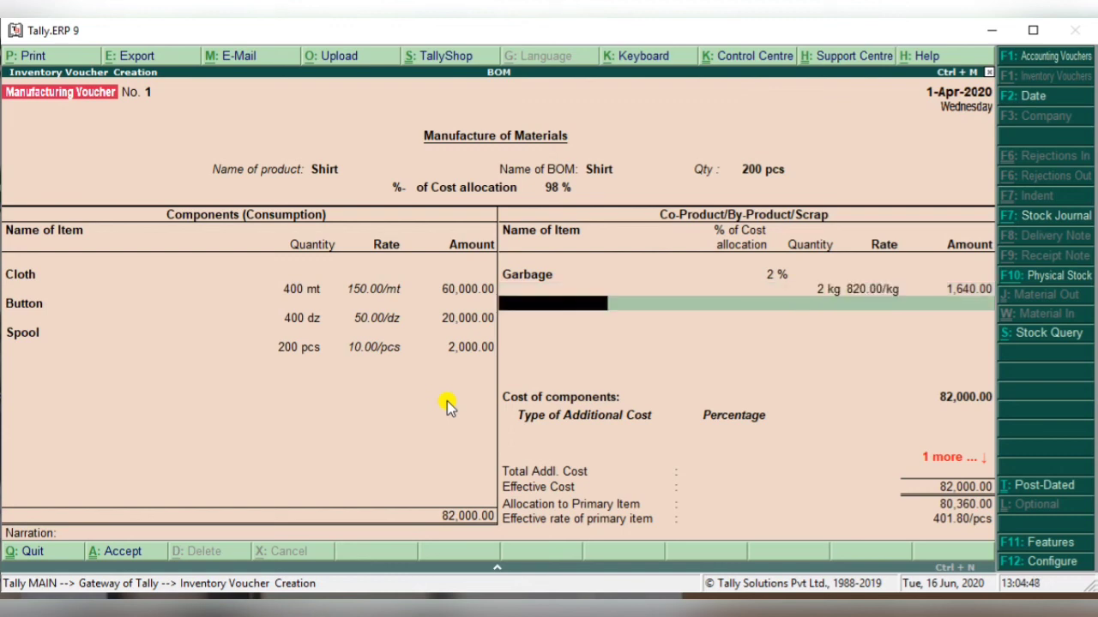